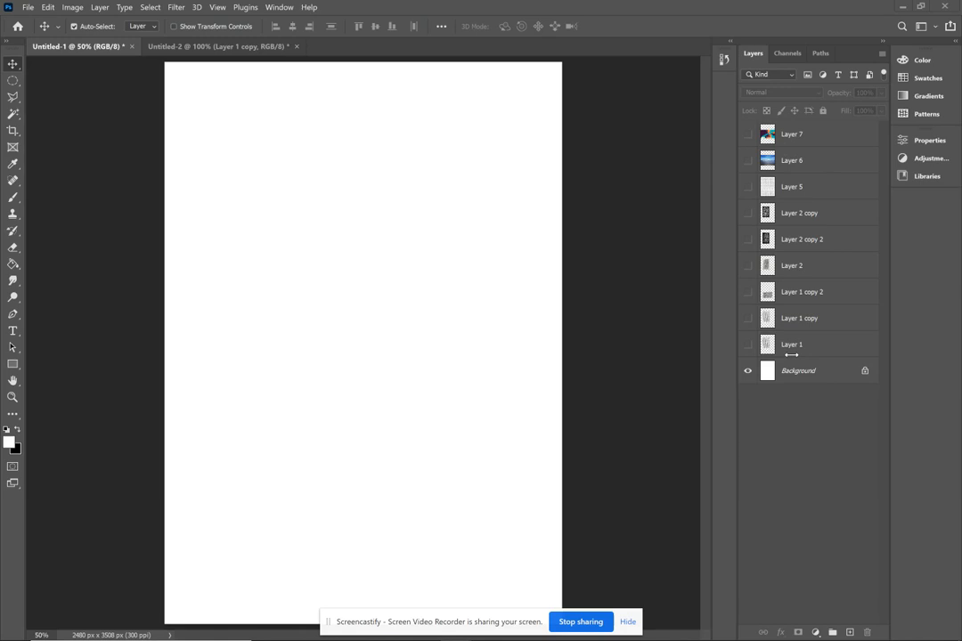
# - Preview the contents of Layer 1, Layer 1 copy and Layer 1 copy 2 one at a time
pyautogui.click(748, 346)
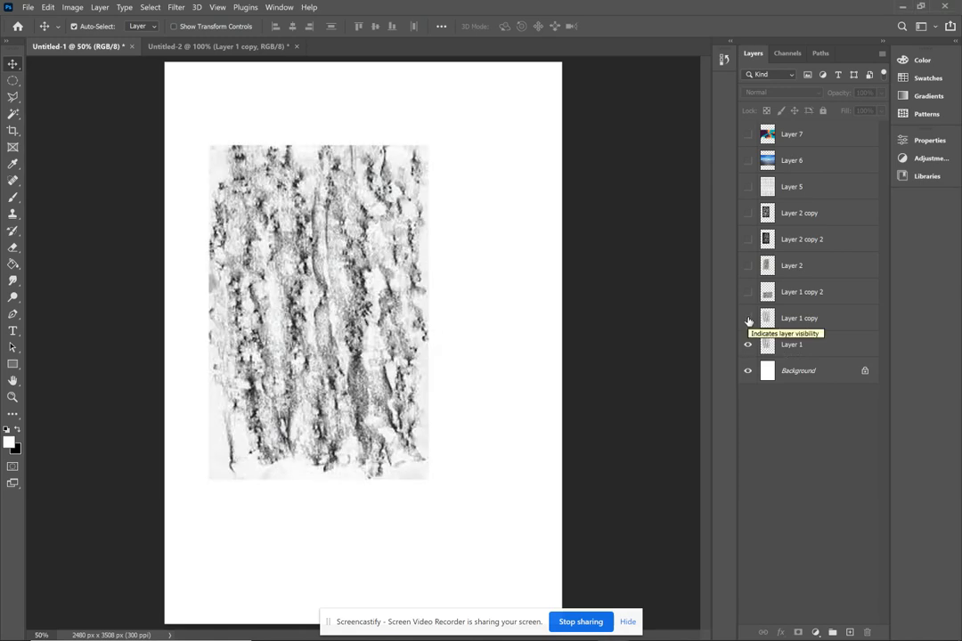
pyautogui.click(749, 345)
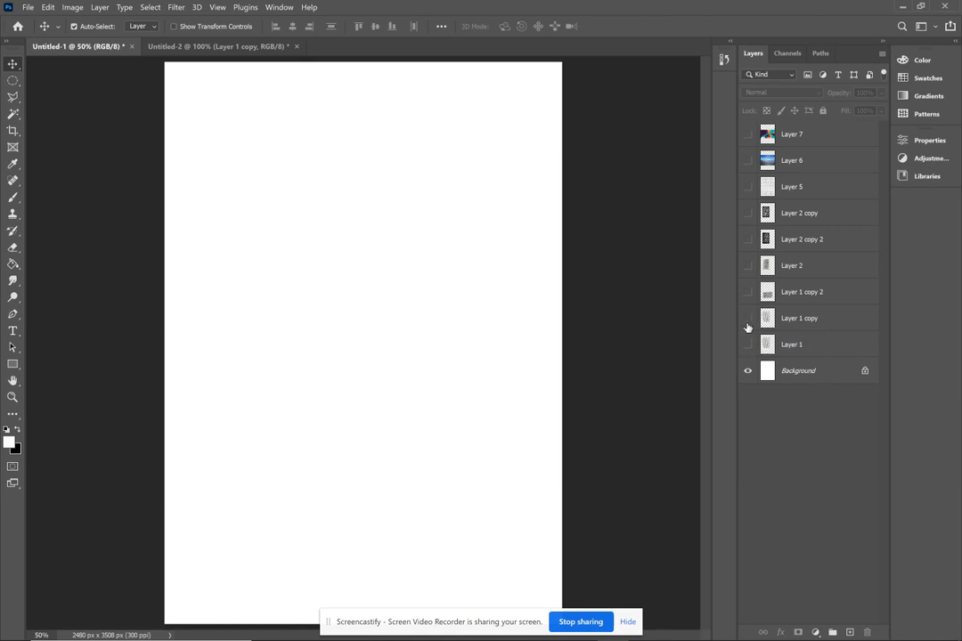
pyautogui.click(749, 326)
pyautogui.click(749, 292)
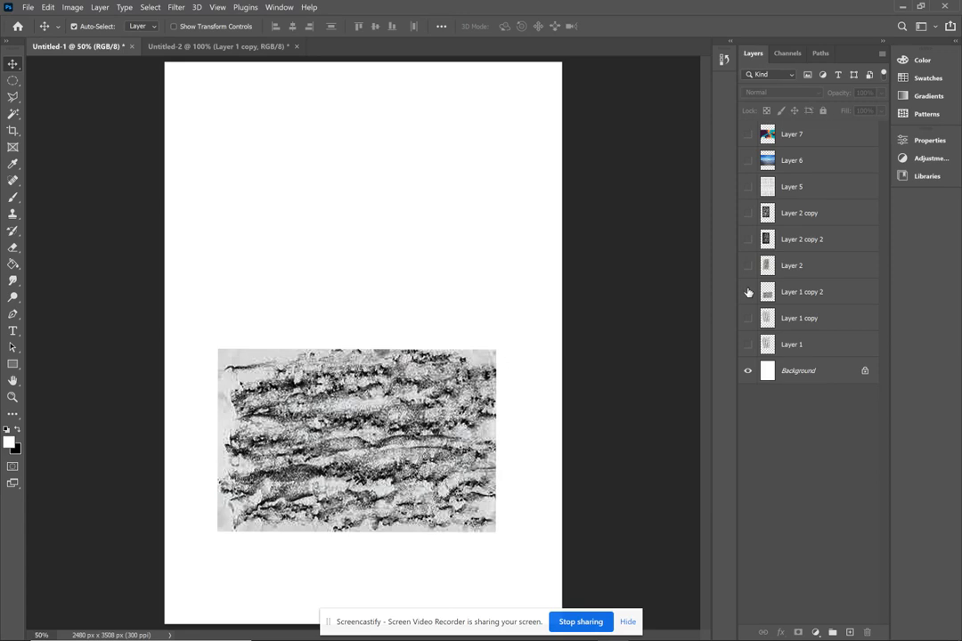
pyautogui.click(748, 292)
# - Preview the contents of Layer 2, Layer 2 copy 2, Layer 2 copy and Layer 5 one at a time
pyautogui.click(748, 266)
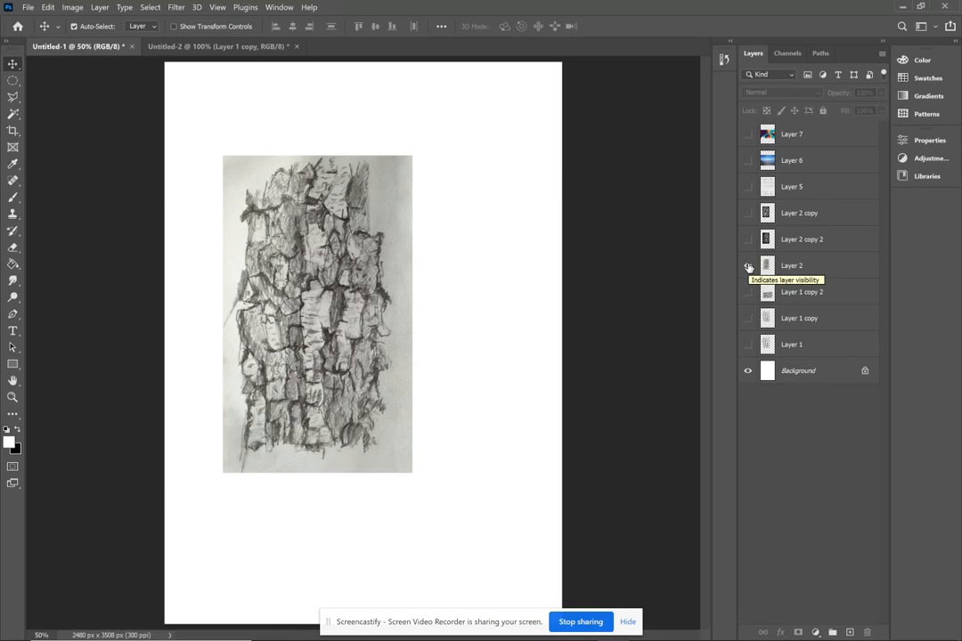
pyautogui.click(748, 267)
pyautogui.click(748, 239)
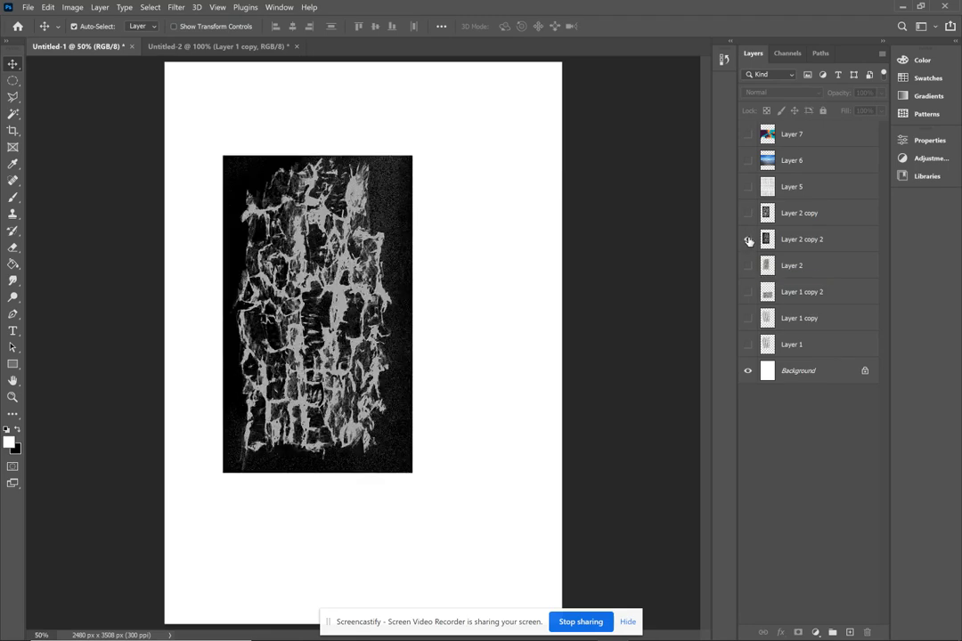
pyautogui.click(748, 240)
pyautogui.click(748, 214)
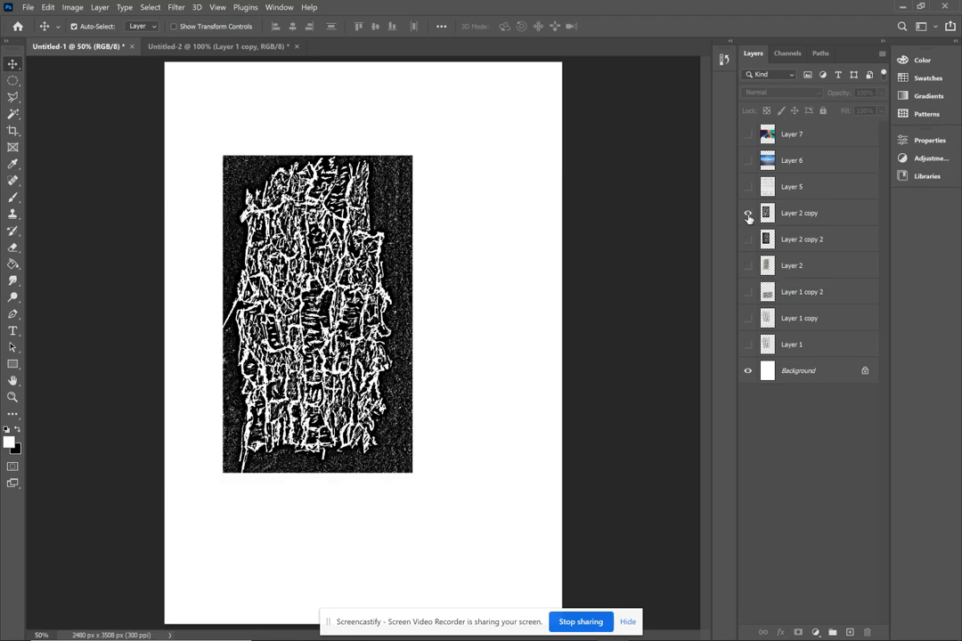
pyautogui.click(749, 214)
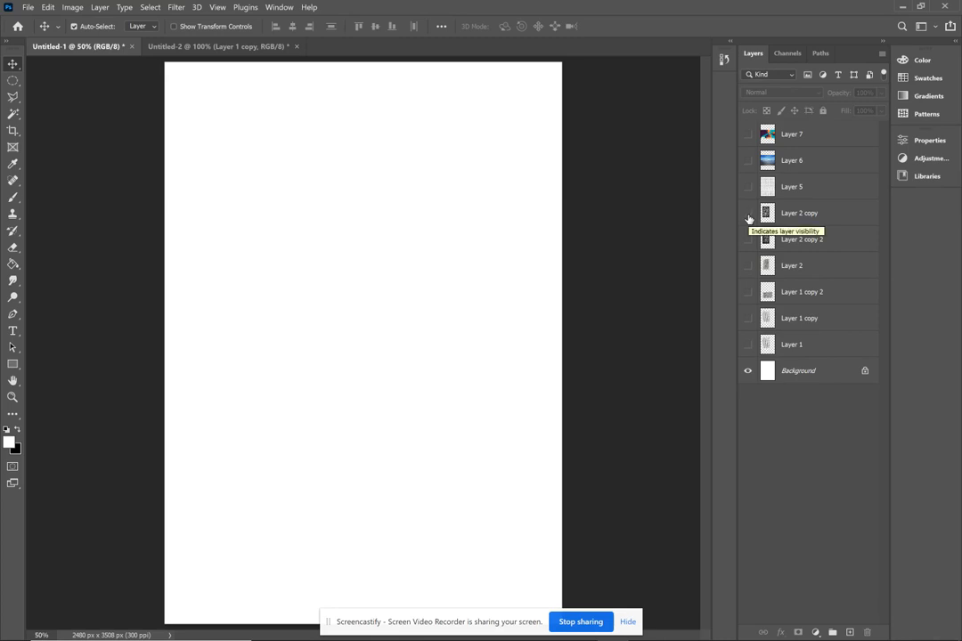
pyautogui.click(748, 187)
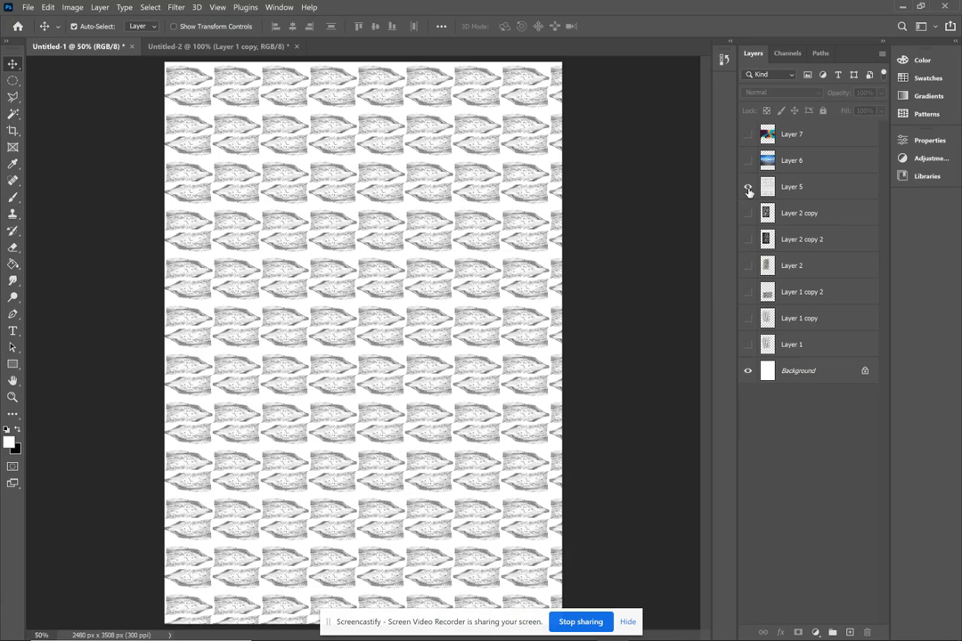
pyautogui.click(748, 188)
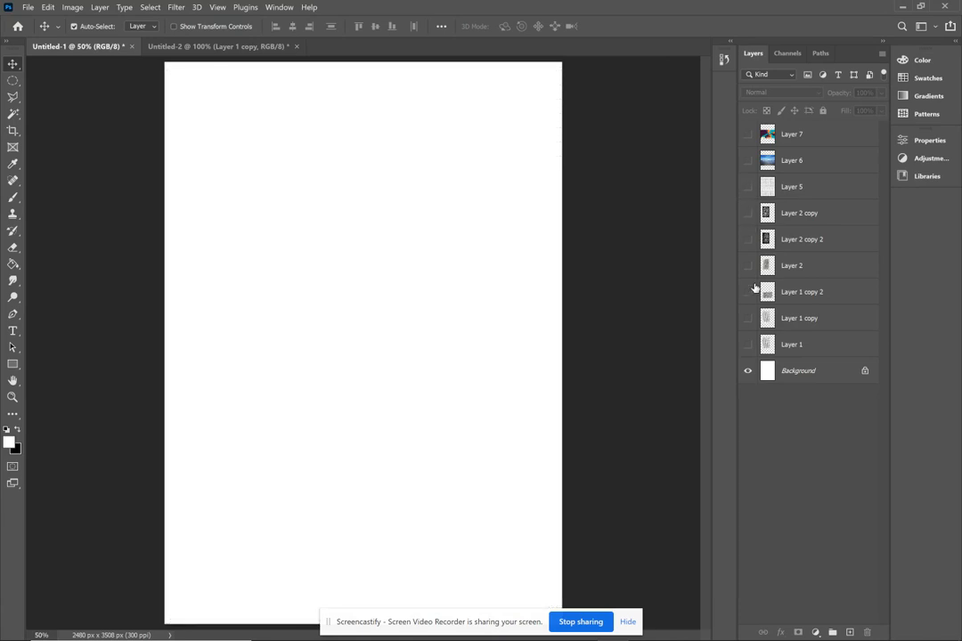
# - Review Layer 1 copy, Layer 2 and the repeating pattern on Layer 5 again, leaving them hidden
pyautogui.click(747, 319)
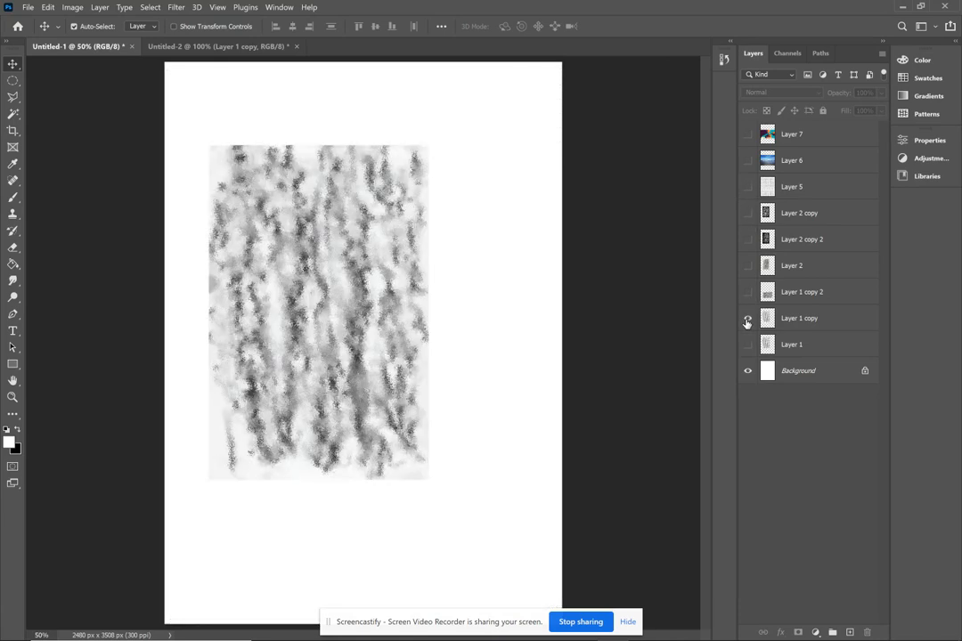
pyautogui.click(747, 319)
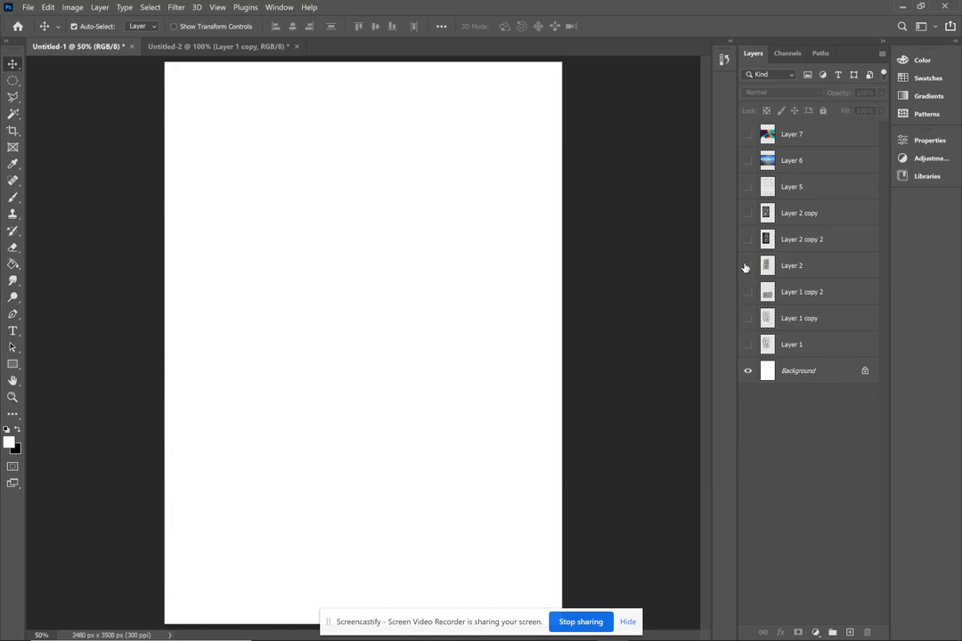
pyautogui.click(747, 266)
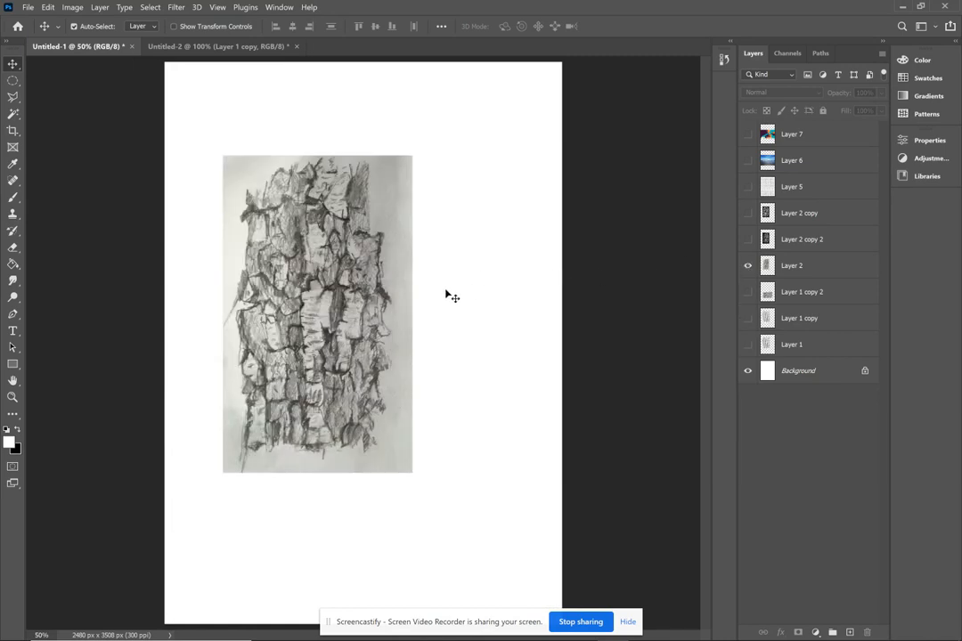
pyautogui.click(747, 187)
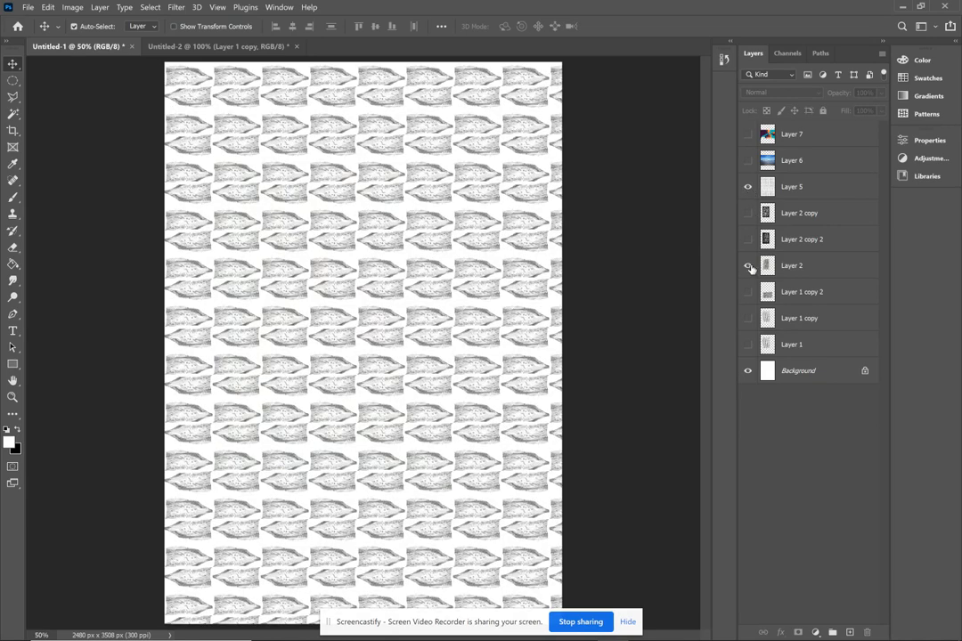
pyautogui.click(748, 189)
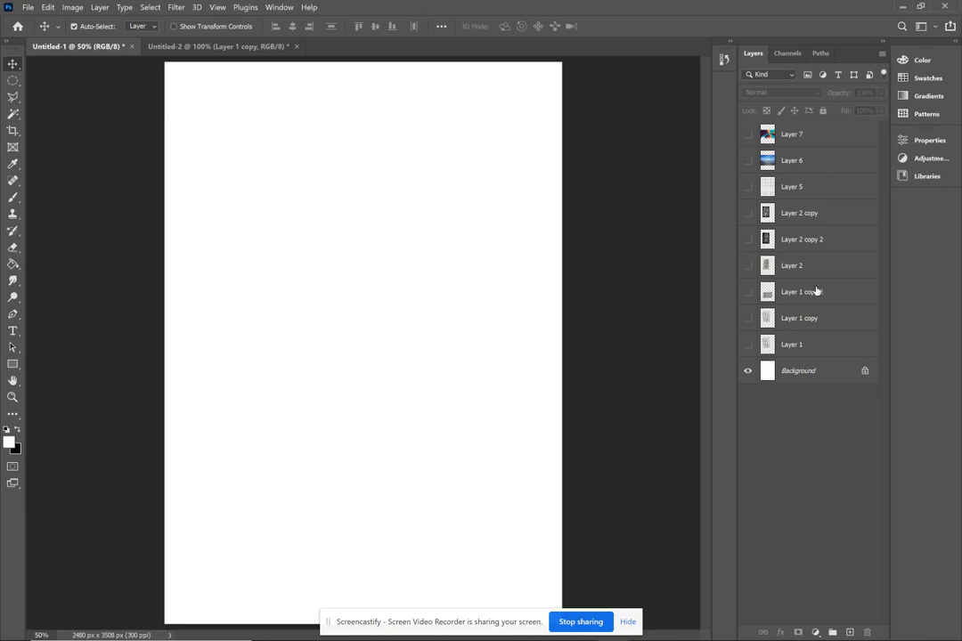
# - Preview the beach photo on Layer 6 and the coastal road illustration on Layer 7, one at a time
pyautogui.click(748, 161)
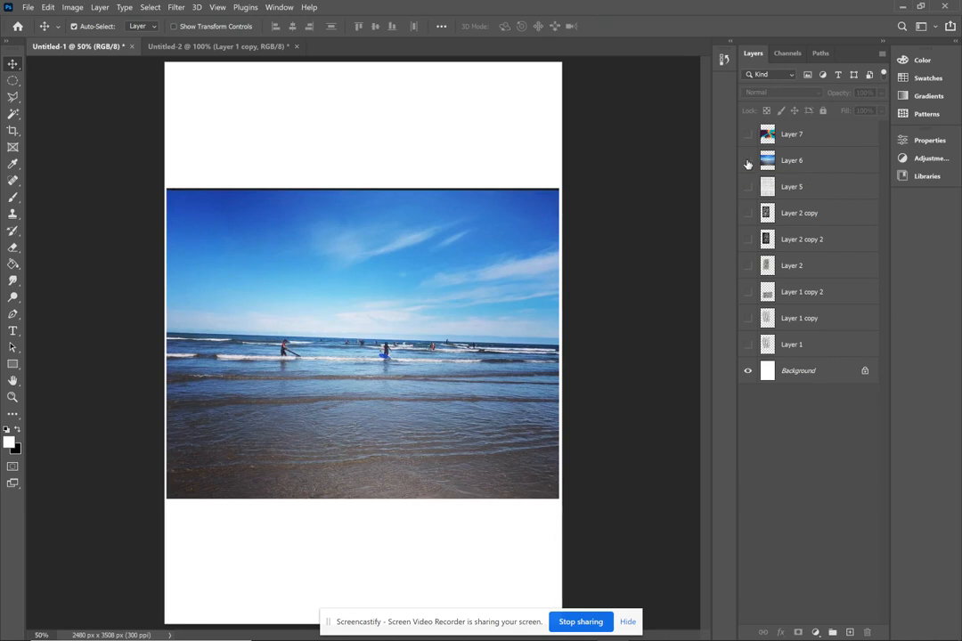
pyautogui.click(748, 160)
pyautogui.click(749, 134)
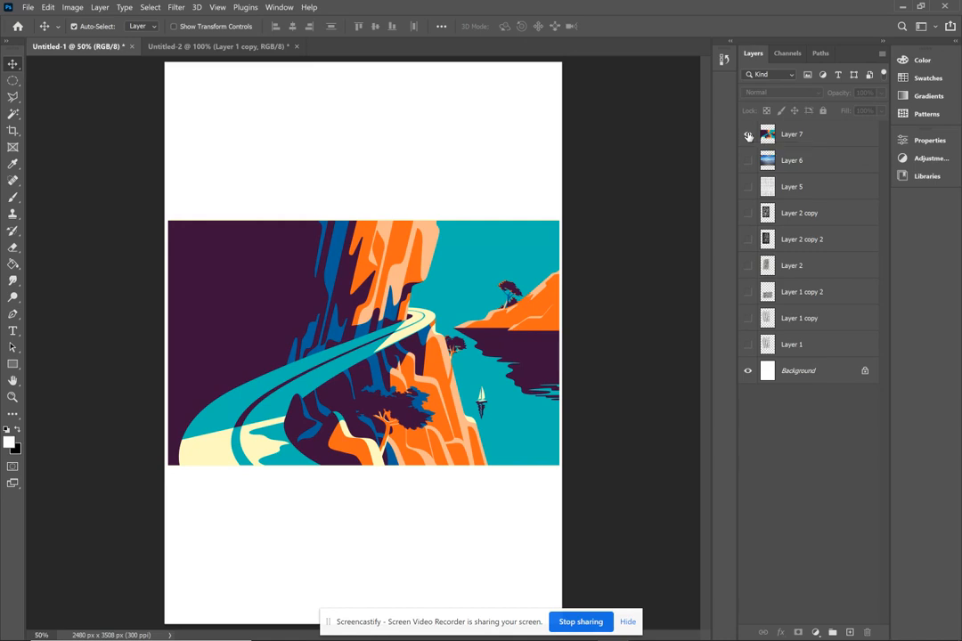
pyautogui.click(748, 135)
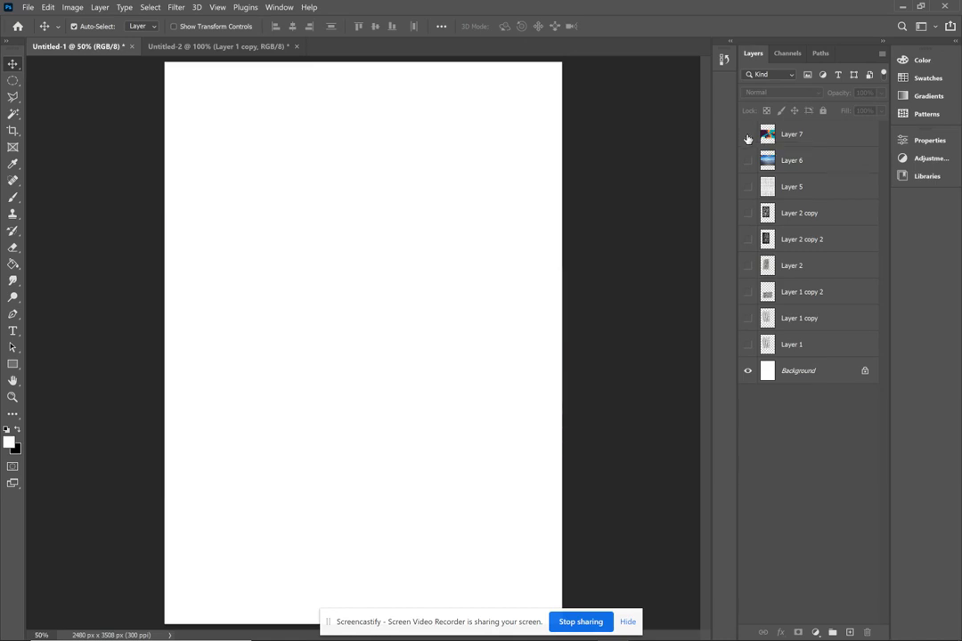
# - Show Layer 6 and Layer 1 copy 2, and reorder Layer 1 copy 2 directly above Layer 6
pyautogui.click(748, 161)
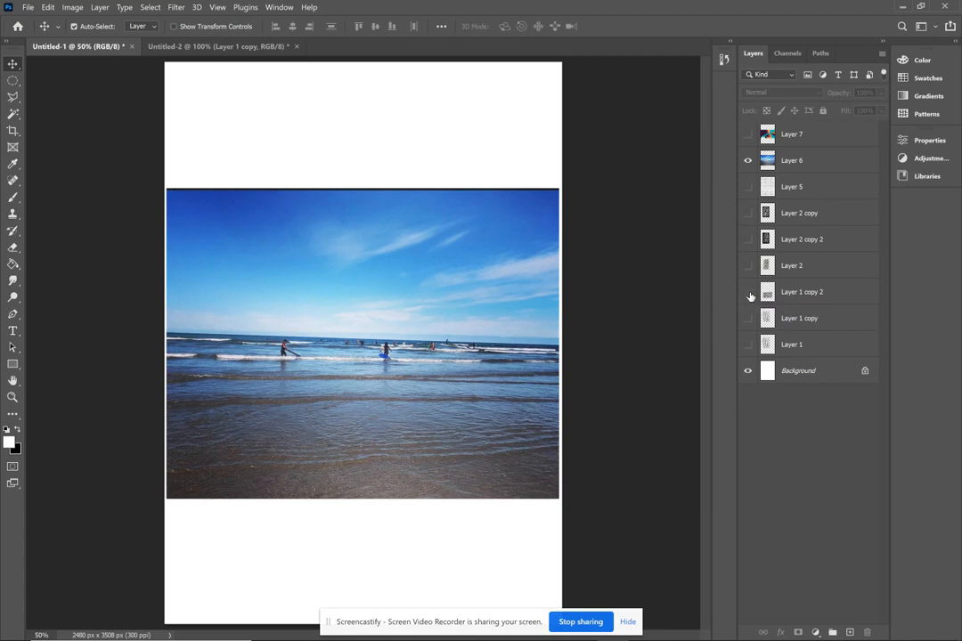
pyautogui.click(748, 293)
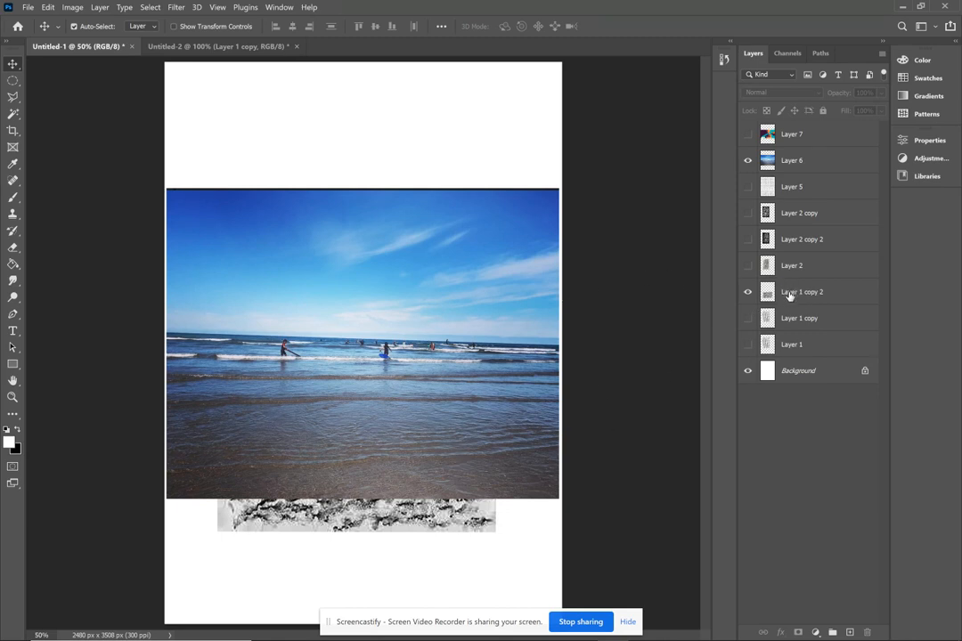
pyautogui.moveTo(789, 295); pyautogui.dragTo(787, 155)
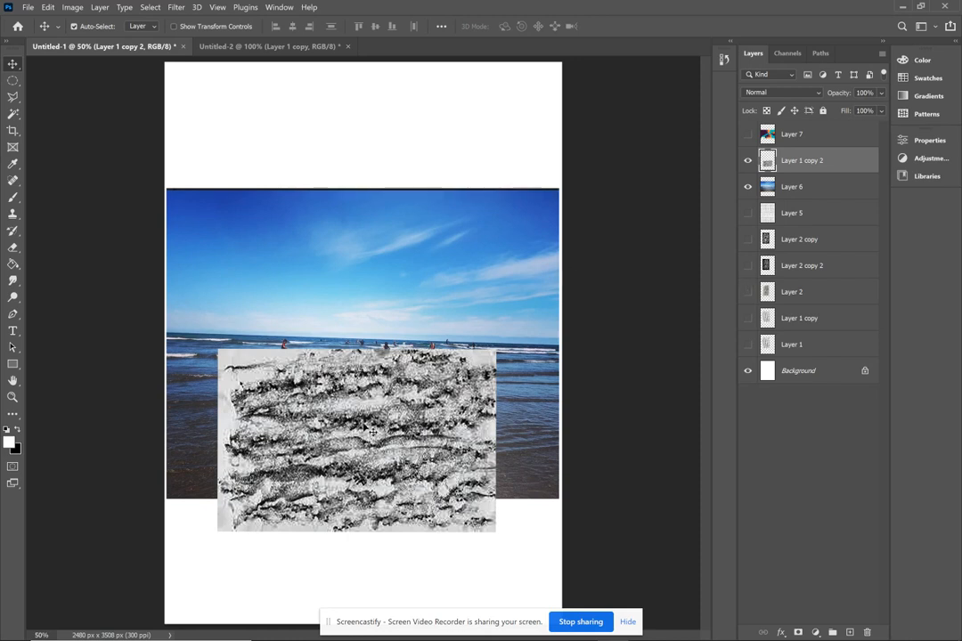
# - Move the Layer 1 copy 2 texture over the sea from the horizon down and scale it to about 142% to span the photo's width
pyautogui.moveTo(366, 429); pyautogui.dragTo(323, 541)
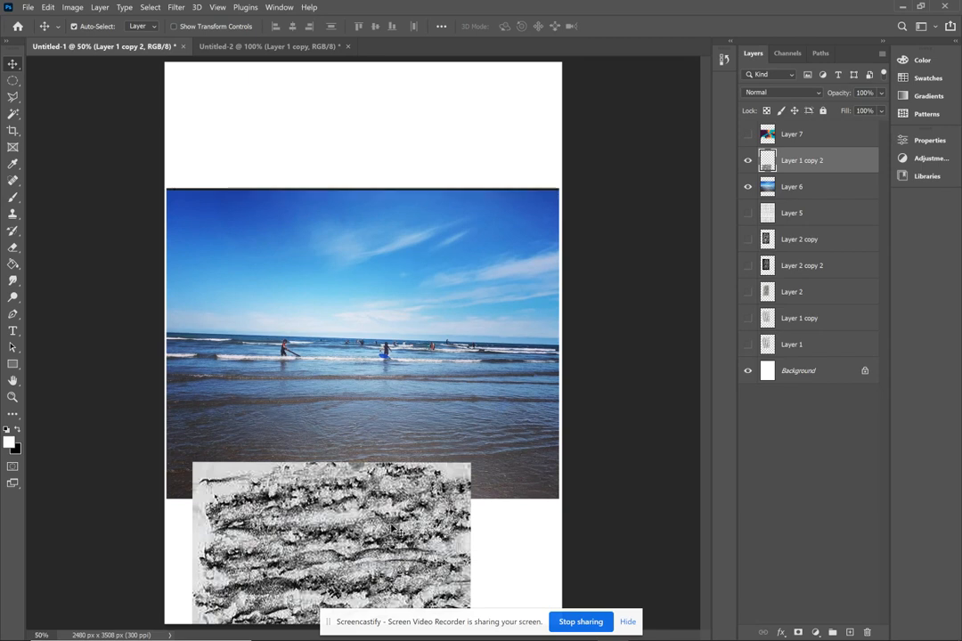
pyautogui.moveTo(328, 542); pyautogui.dragTo(313, 406)
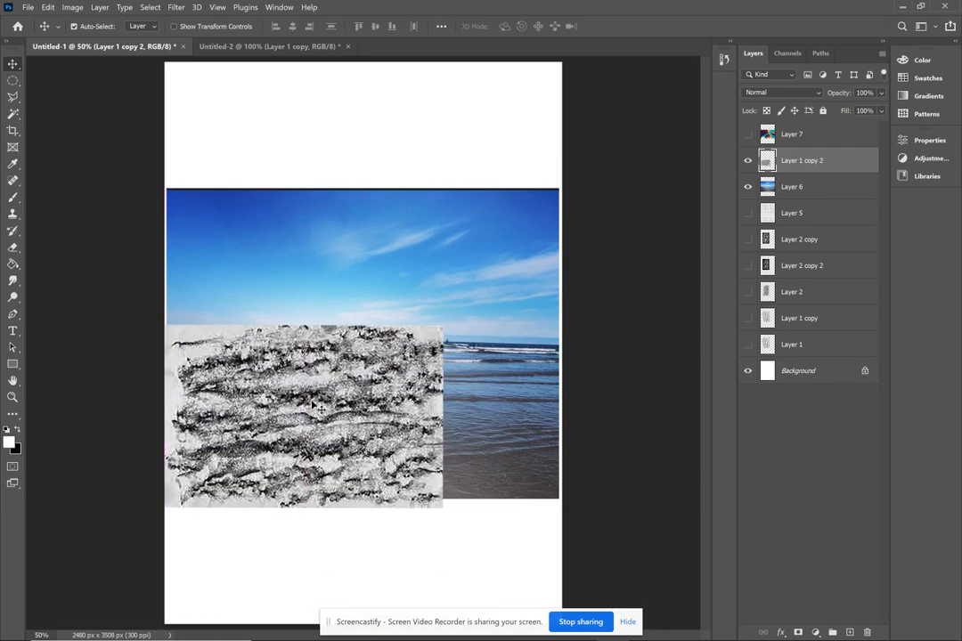
pyautogui.hotkey('ctrl', 't')
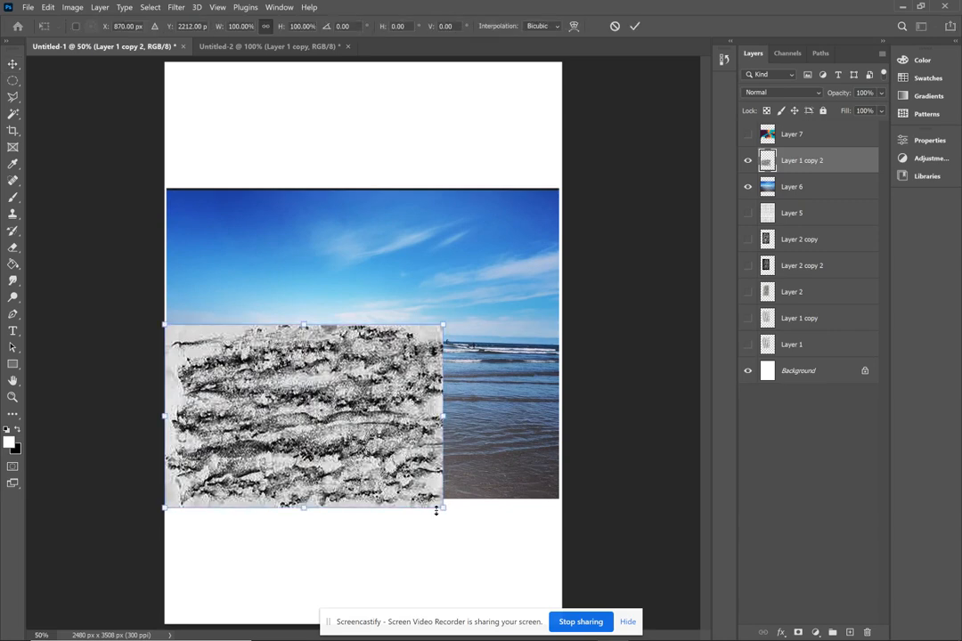
pyautogui.moveTo(444, 509); pyautogui.dragTo(571, 568)
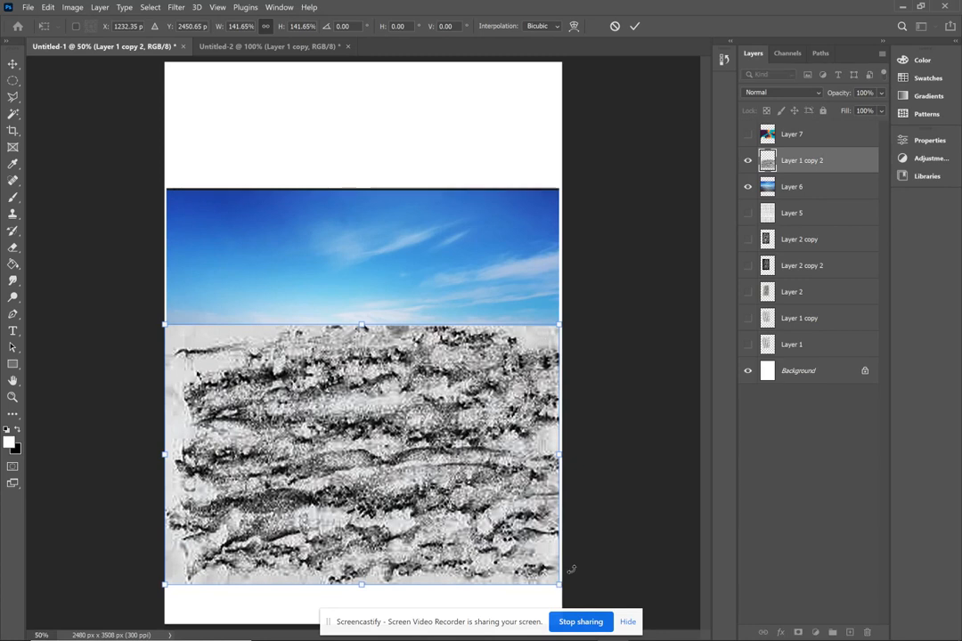
pyautogui.press('Return')
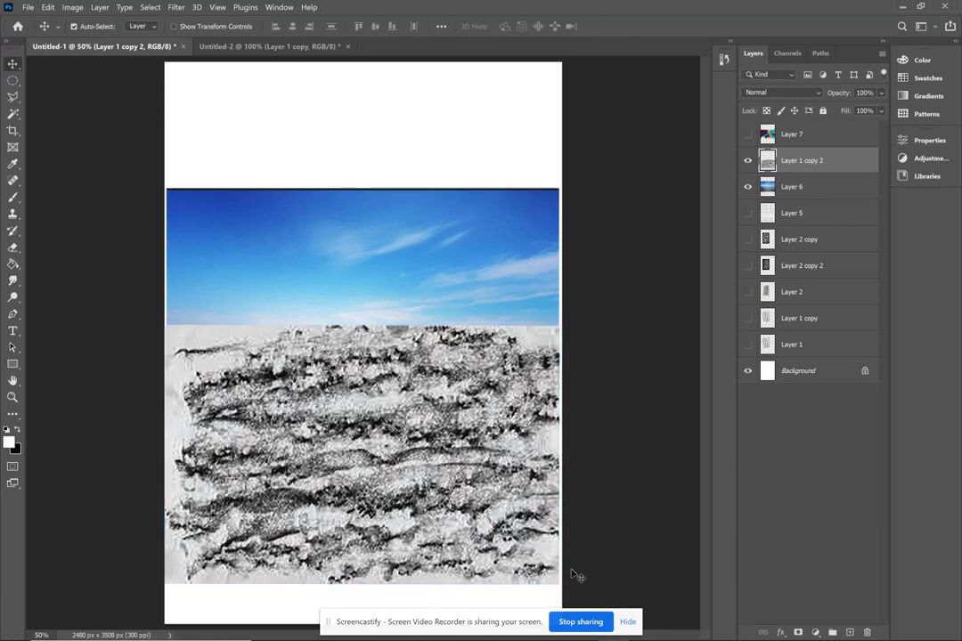
# - Hide the texture, select the sea below the horizon with the Polygonal Lasso at 60 px feather, and show the texture again
pyautogui.click(747, 160)
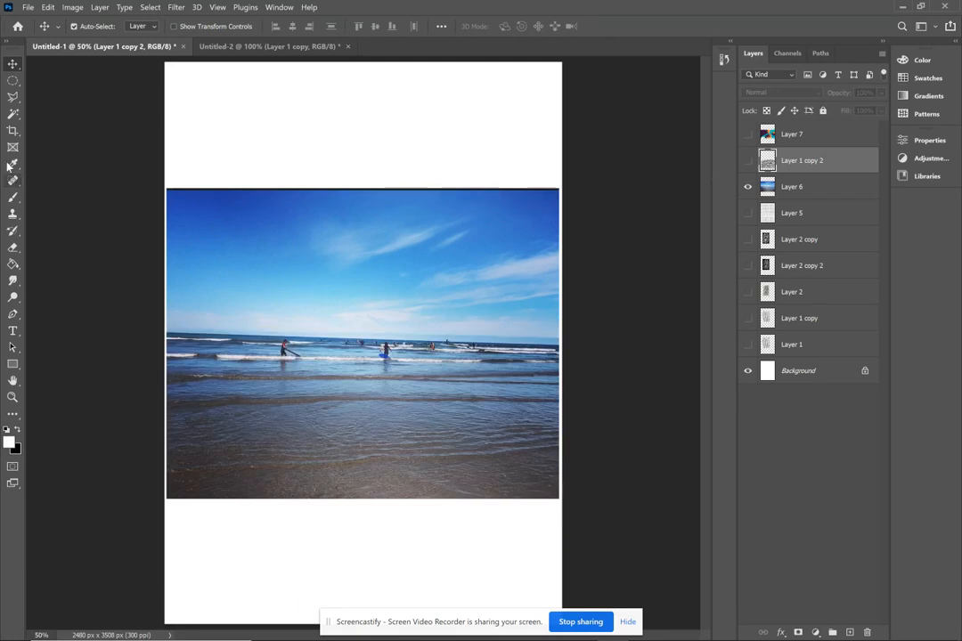
pyautogui.click(12, 96)
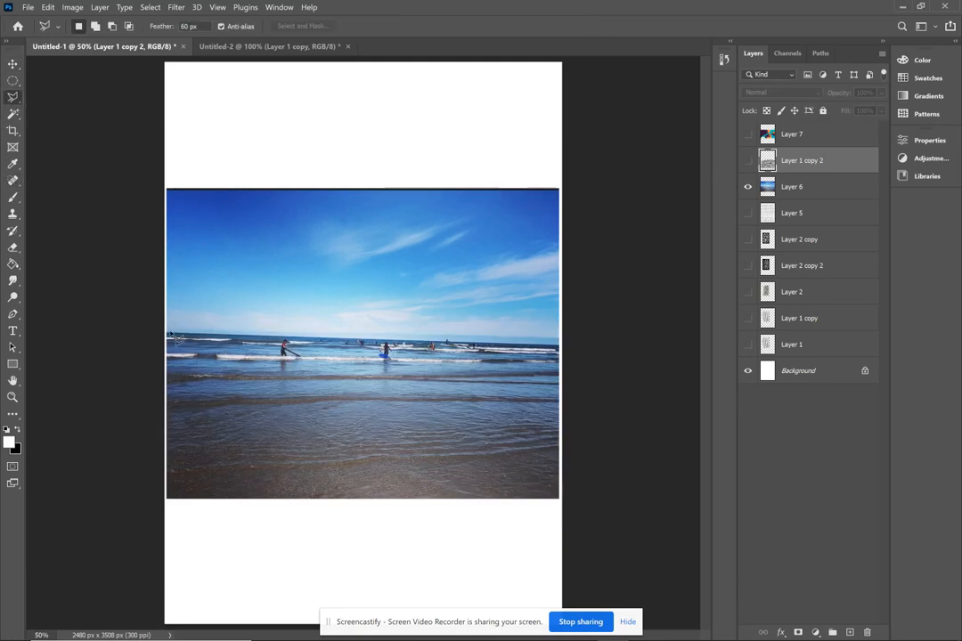
pyautogui.moveTo(161, 335)
pyautogui.mouseDown()
pyautogui.moveTo(375, 328)
pyautogui.moveTo(524, 351)
pyautogui.moveTo(563, 345)
pyautogui.moveTo(572, 510)
pyautogui.moveTo(271, 489)
pyautogui.moveTo(166, 516)
pyautogui.moveTo(154, 473)
pyautogui.moveTo(161, 335)
pyautogui.mouseUp()
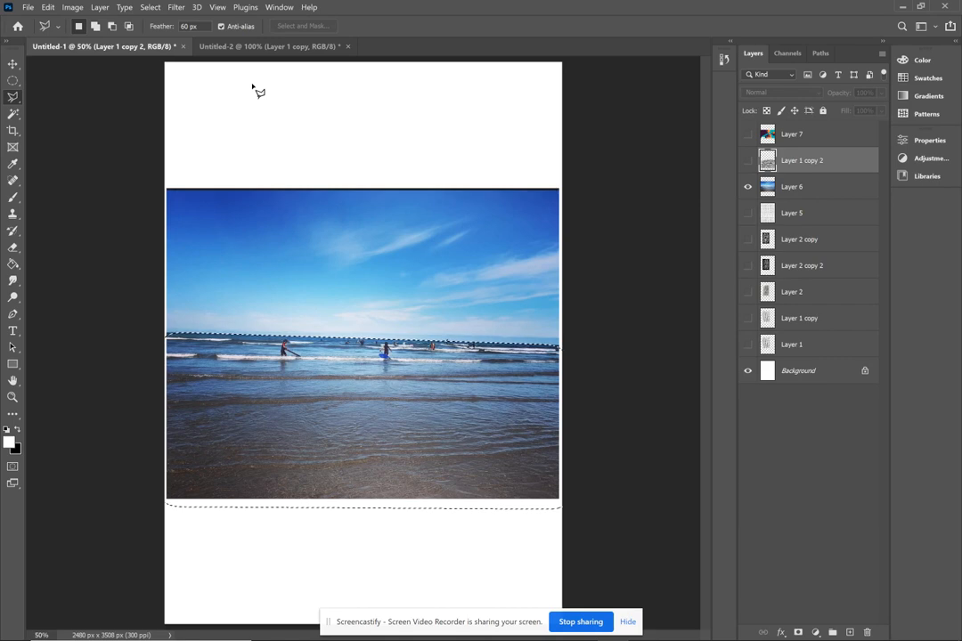
pyautogui.click(748, 162)
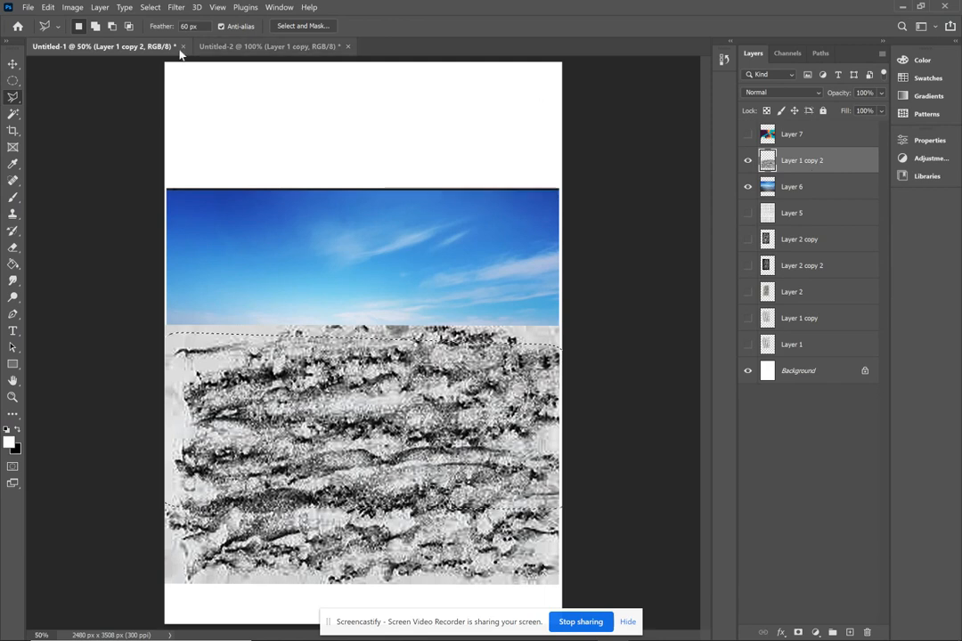
# - Try inverting the selection and deleting the texture outside the sea area
pyautogui.click(150, 7)
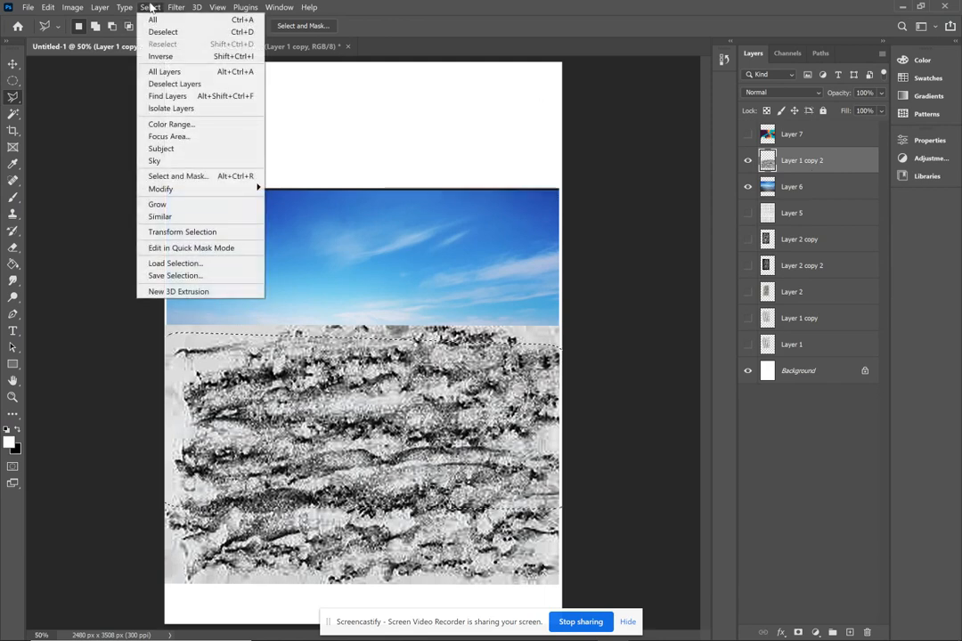
pyautogui.click(178, 58)
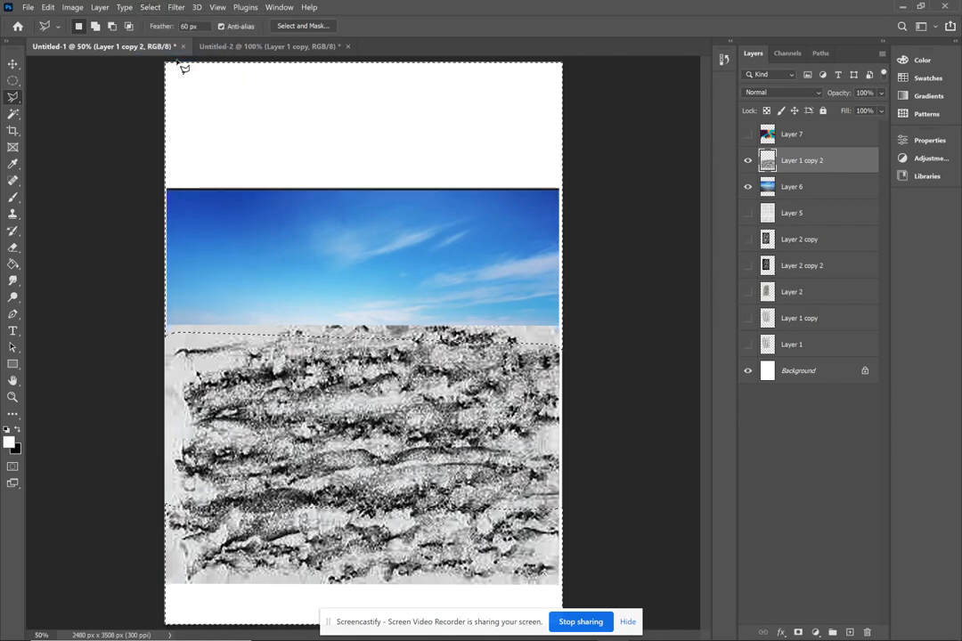
pyautogui.press('Delete')
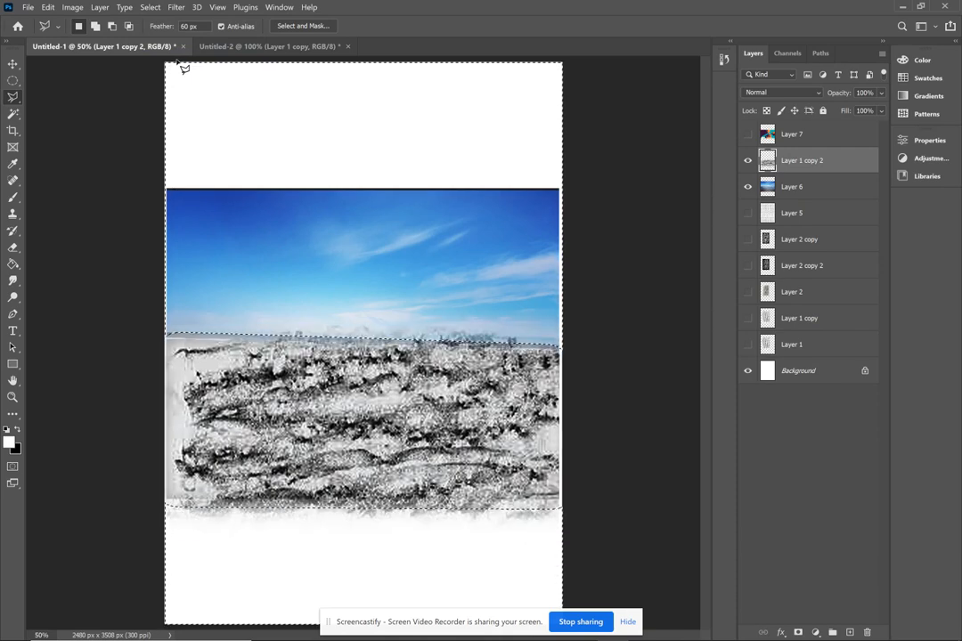
# - Undo the deletion and invert the selection back to the sea area
pyautogui.hotkey('ctrl', 'z')
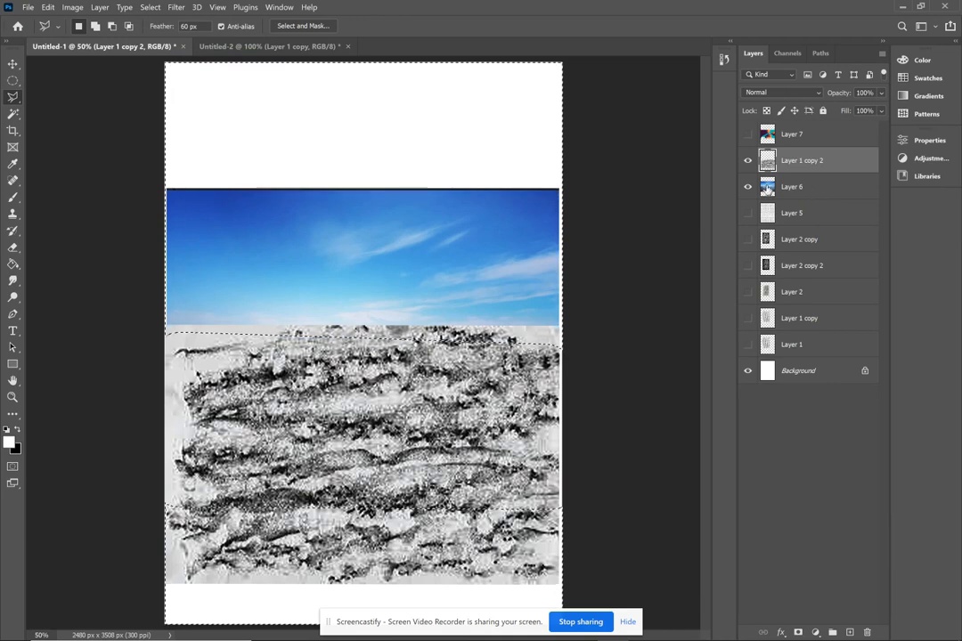
pyautogui.click(151, 7)
pyautogui.click(154, 8)
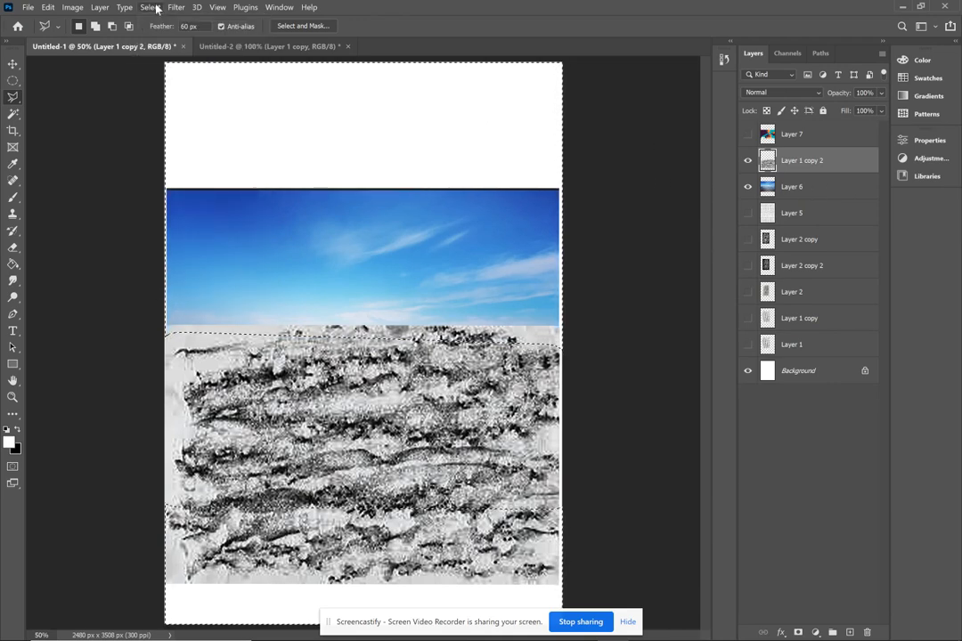
pyautogui.hotkey('ctrl', 'shift', 'i')
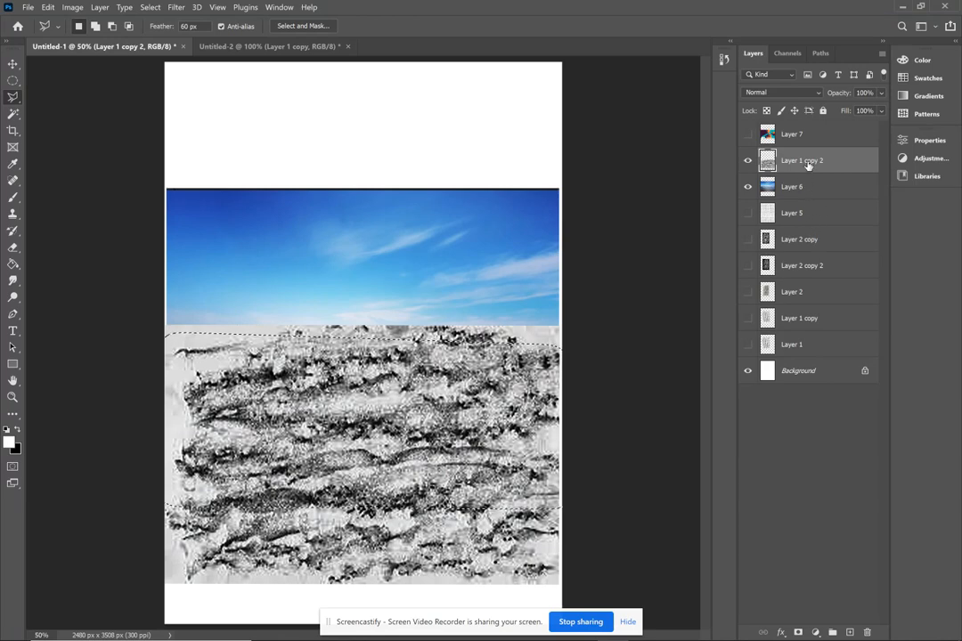
# - Copy the feathered sea area of the Layer 1 copy 2 texture onto a new layer and hide Layer 1 copy 2
pyautogui.hotkey('ctrl', 'v')
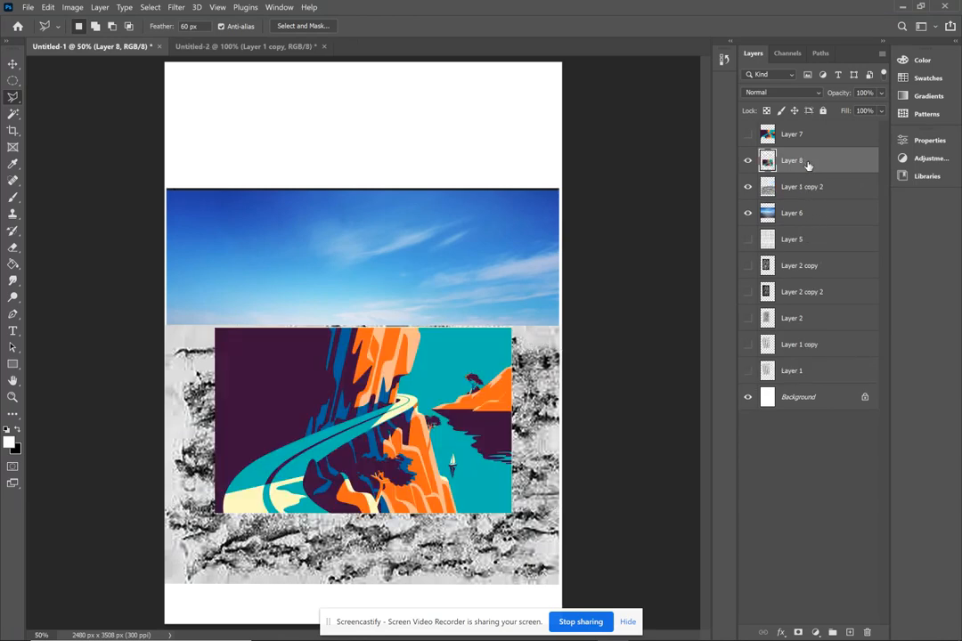
pyautogui.hotkey('ctrl', 'z')
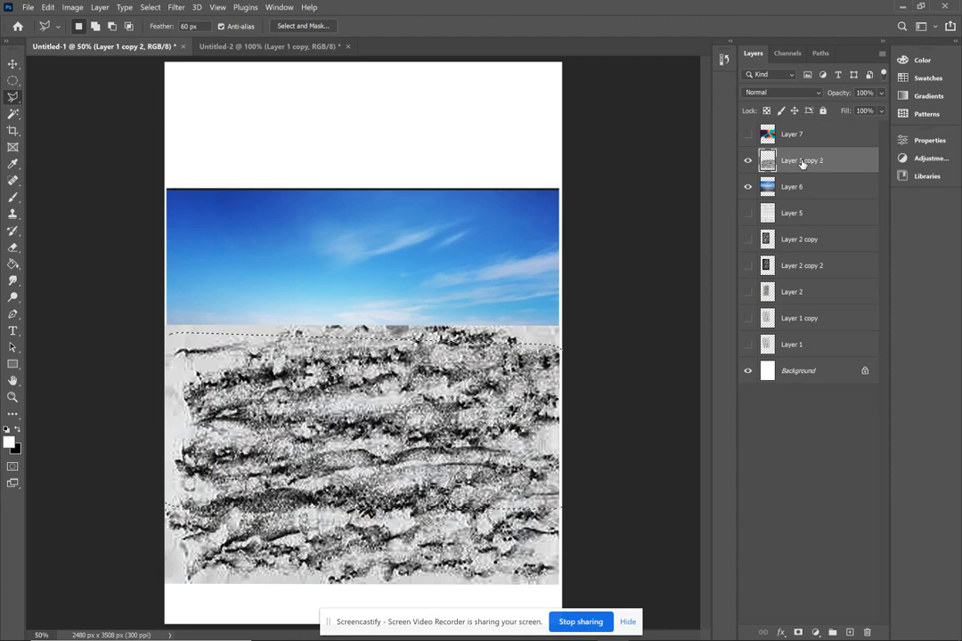
pyautogui.click(13, 65)
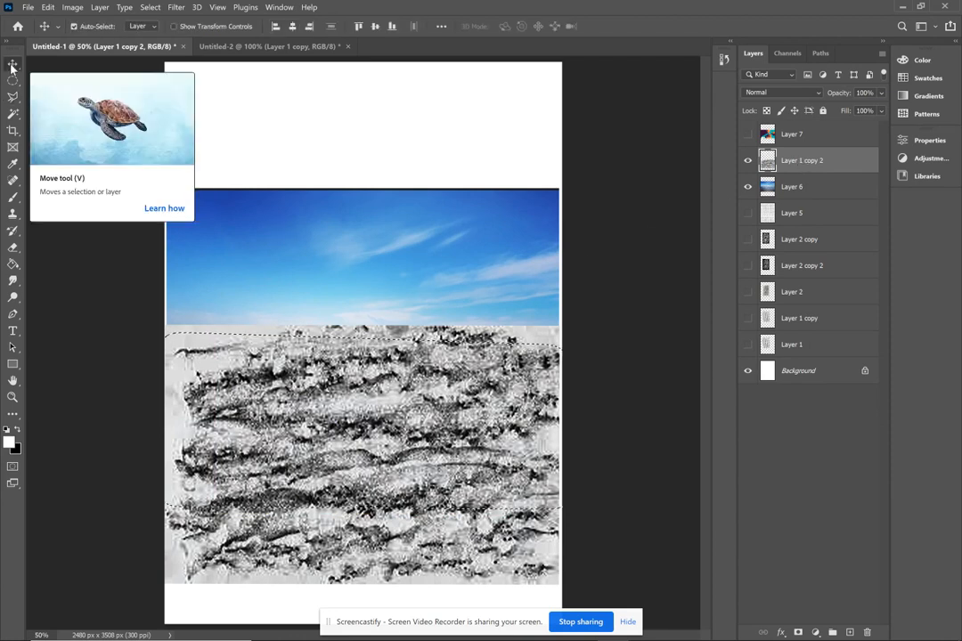
pyautogui.hotkey('ctrl', 'shift', 'z')
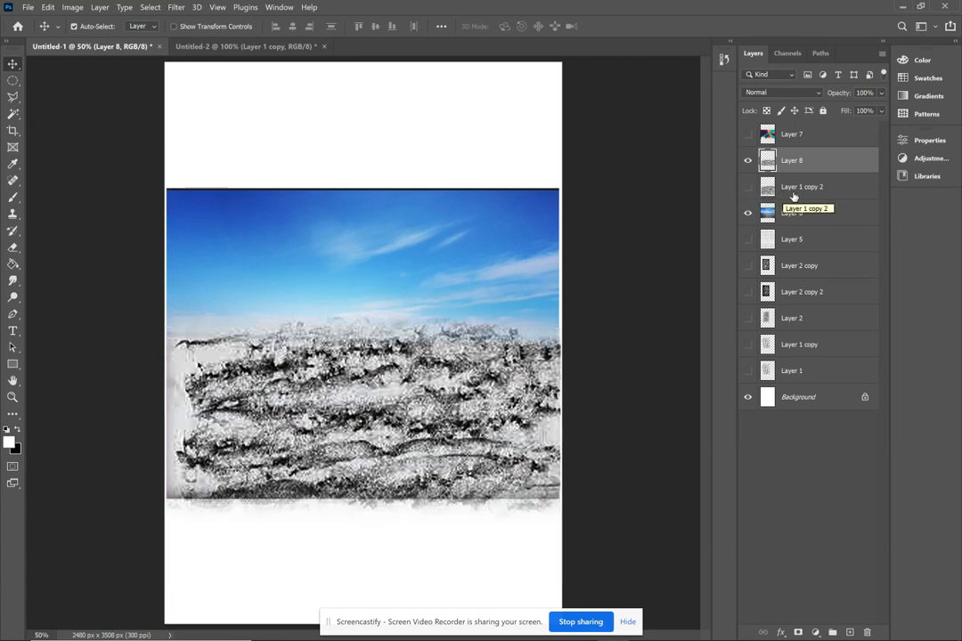
pyautogui.click(748, 189)
pyautogui.click(748, 189)
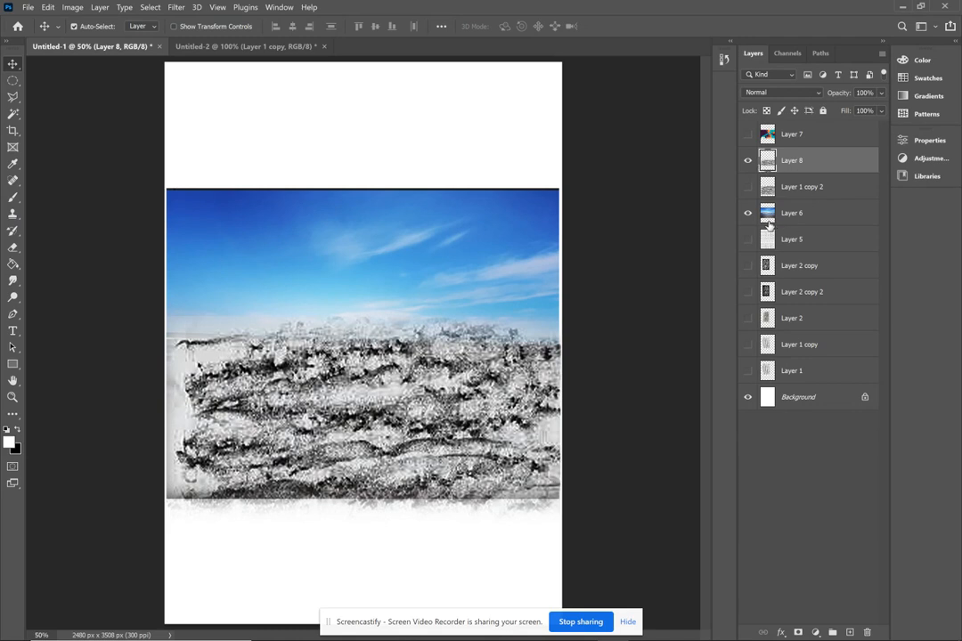
# - Set the opacity of Layer 8 to 78% and cycle through its blend modes to Color Dodge
pyautogui.click(881, 96)
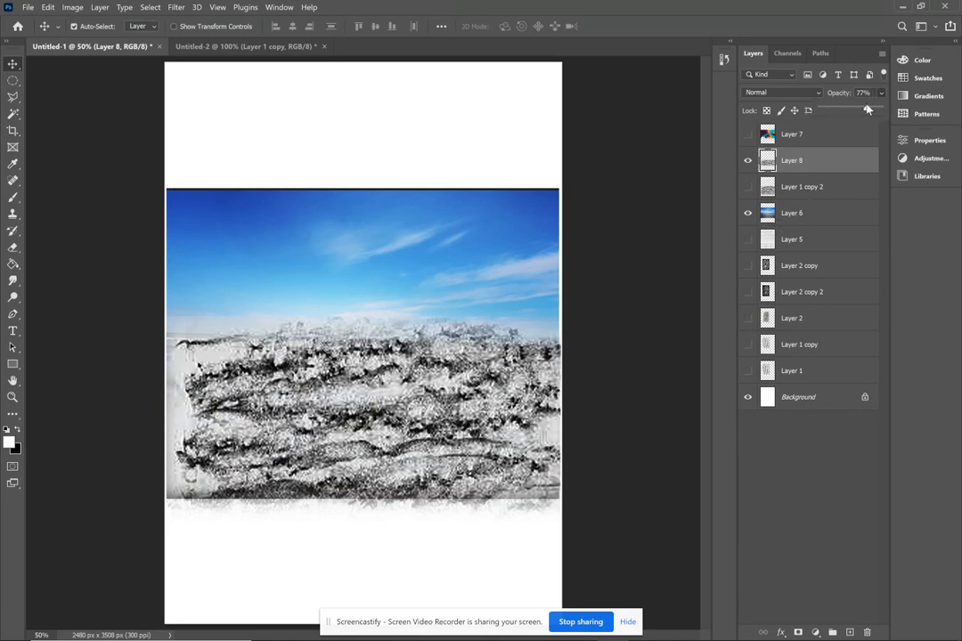
pyautogui.moveTo(868, 109)
pyautogui.mouseDown()
pyautogui.moveTo(837, 111)
pyautogui.moveTo(878, 111)
pyautogui.mouseUp()
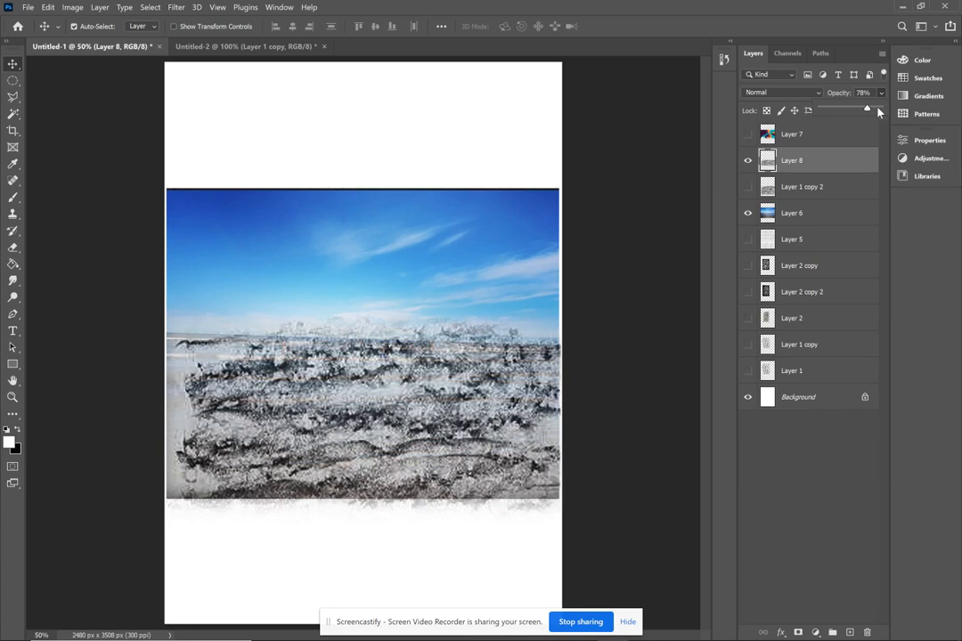
pyautogui.click(808, 93)
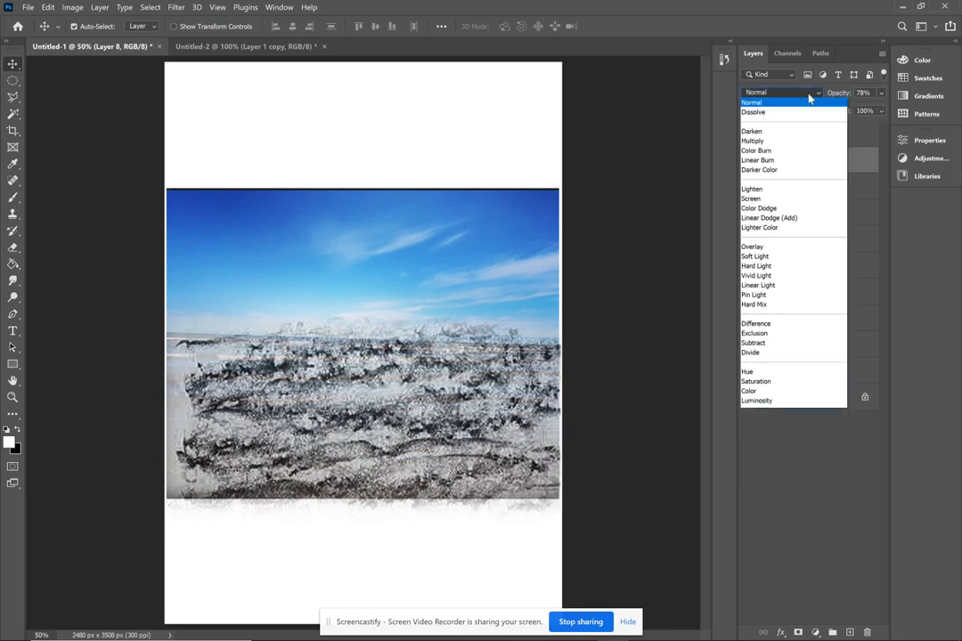
pyautogui.click(793, 113)
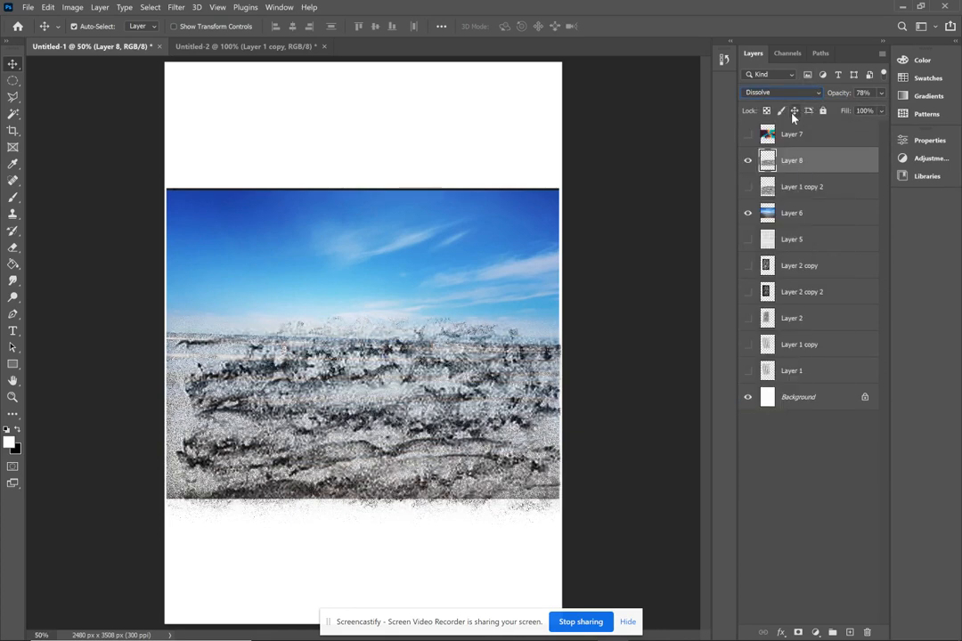
pyautogui.press('Down')
pyautogui.press('Down')
pyautogui.press('Down')
pyautogui.press('Down')
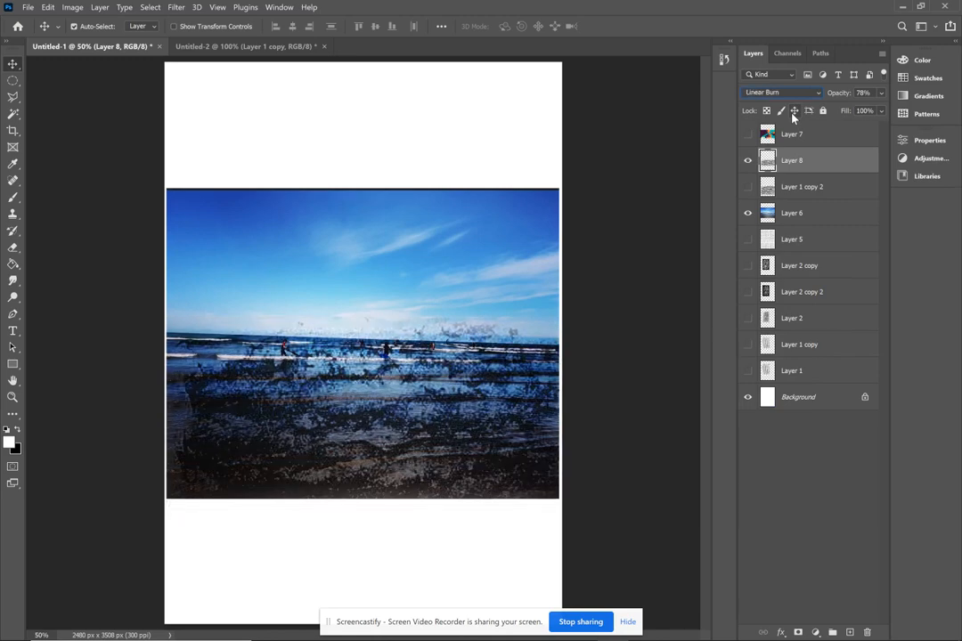
pyautogui.press('Down')
pyautogui.press('Down')
pyautogui.press('Down')
pyautogui.press('Down')
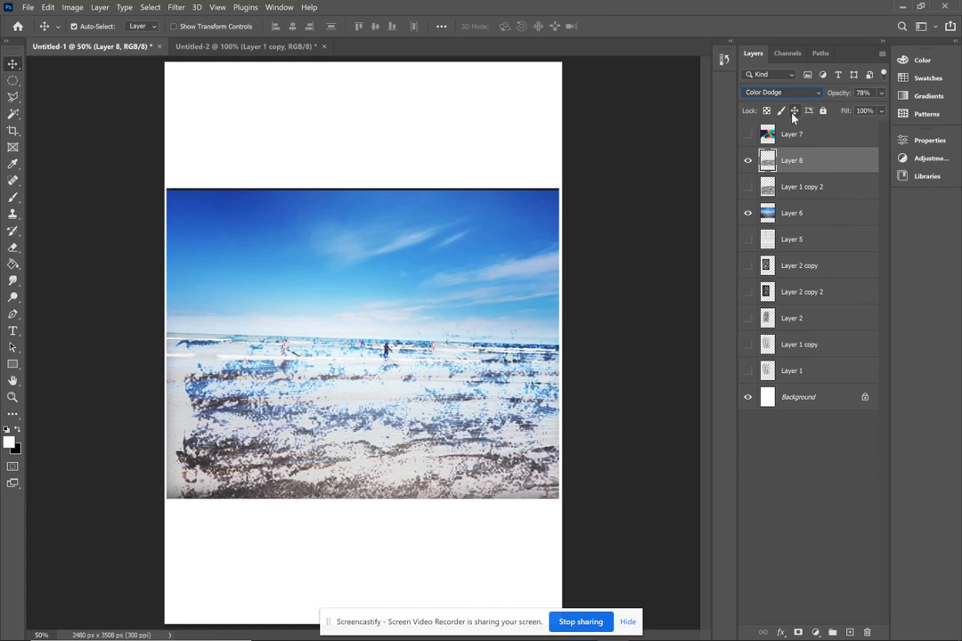
# - Hide Layer 8 and the beach photo, and show the cliff road illustration on Layer 7
pyautogui.click(748, 161)
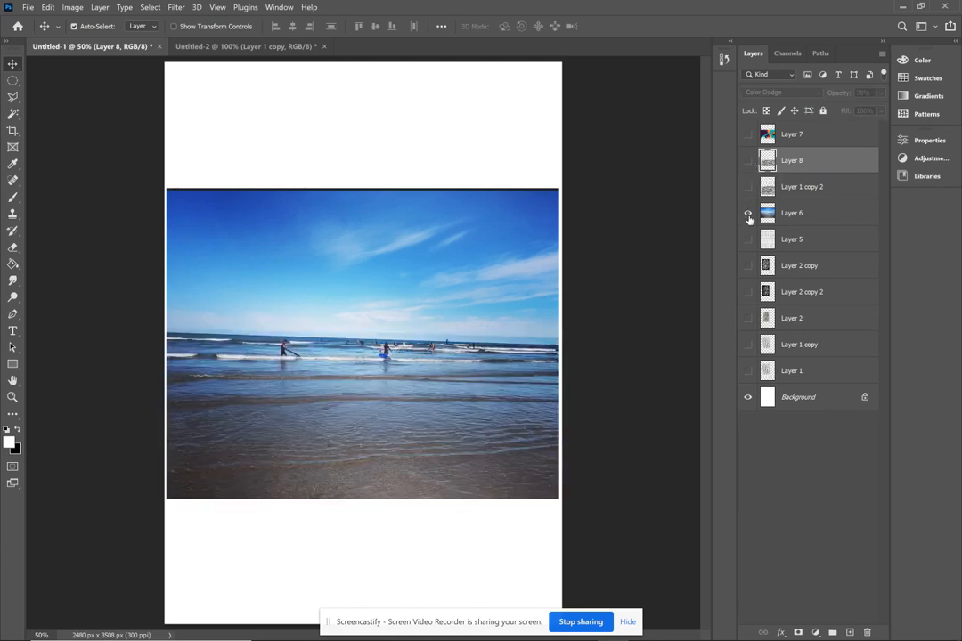
pyautogui.click(748, 212)
pyautogui.click(748, 134)
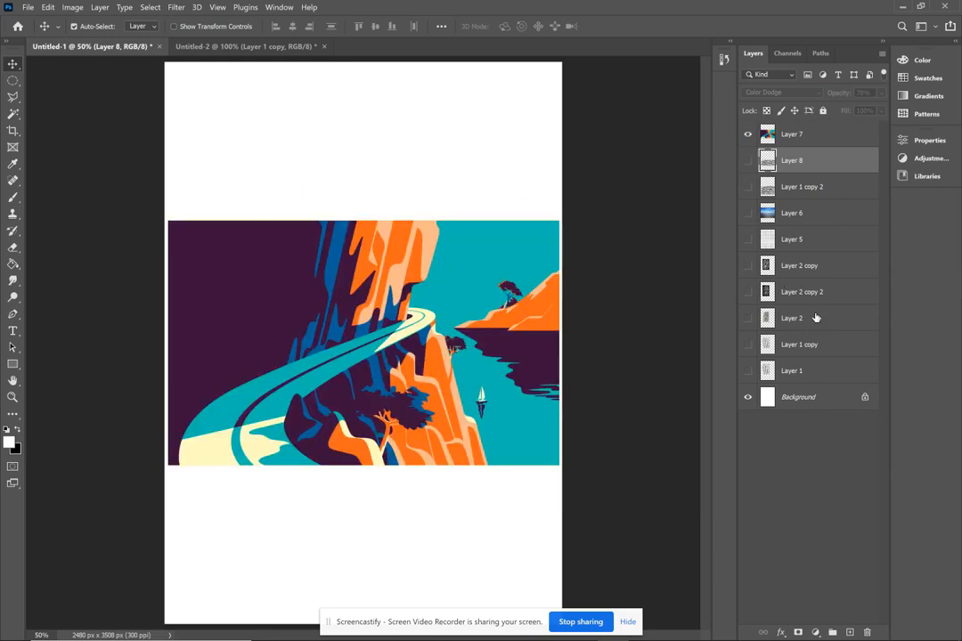
# - Show the black and white bark texture on Layer 2 copy and move it above Layer 7 in the layer order
pyautogui.click(748, 265)
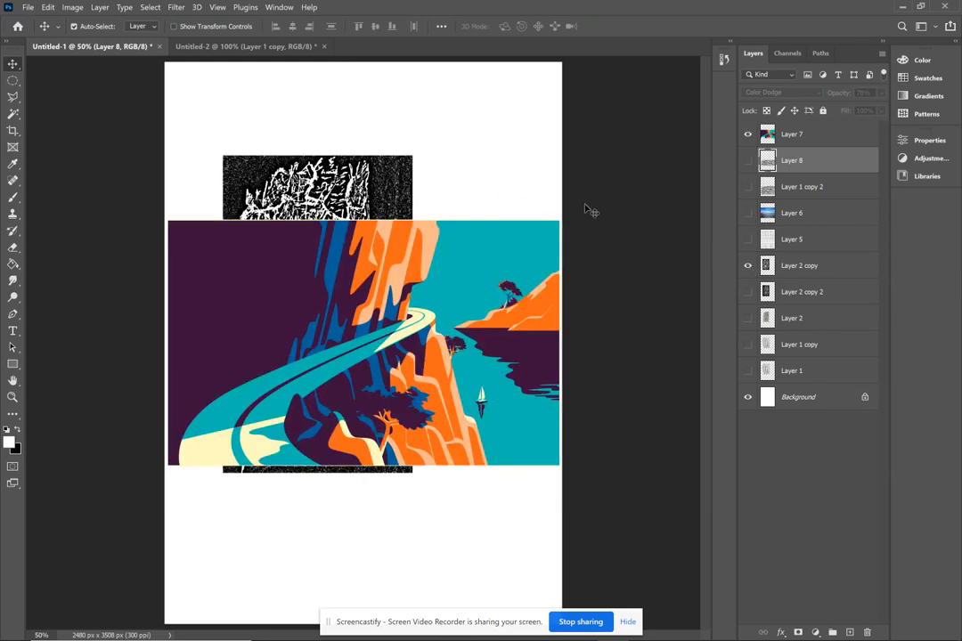
pyautogui.click(804, 274)
pyautogui.moveTo(805, 275); pyautogui.dragTo(807, 134)
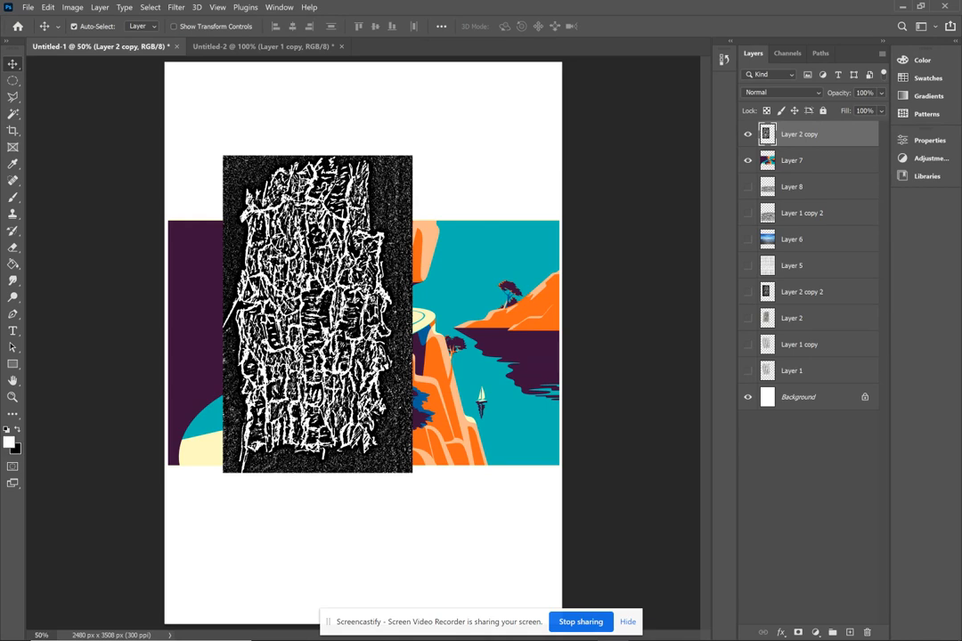
# - Transform the Layer 2 copy texture to 134.80% scale and about 176° rotation, placed over the left half of the illustration
pyautogui.hotkey('ctrl', 't')
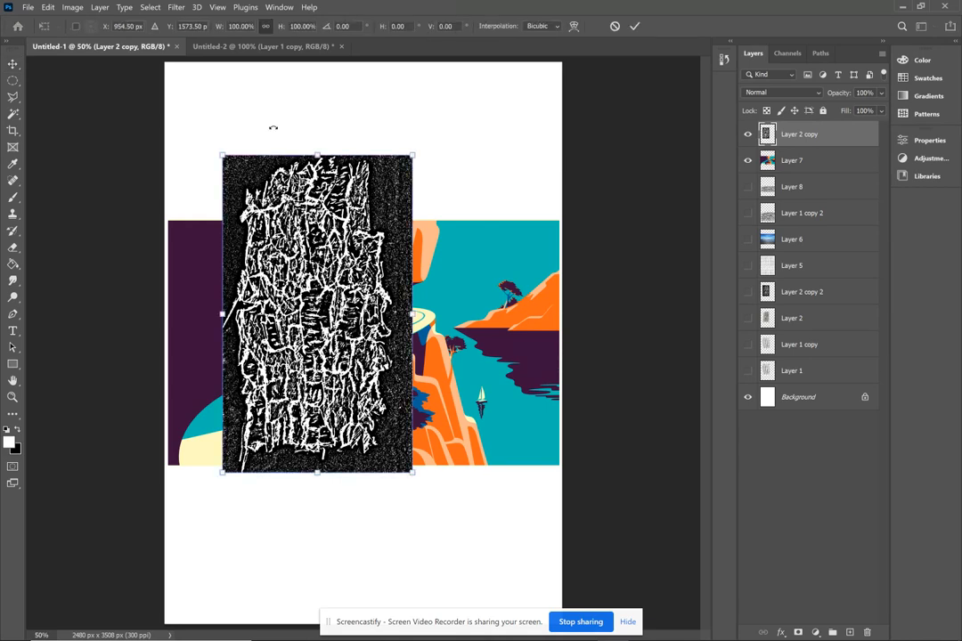
pyautogui.moveTo(434, 142); pyautogui.dragTo(502, 618)
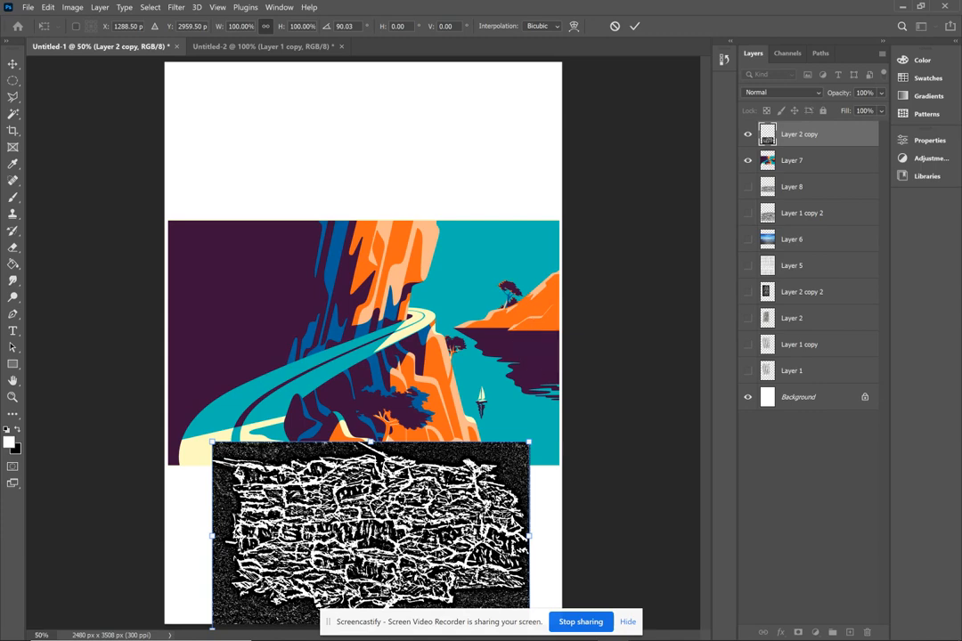
pyautogui.moveTo(378, 510); pyautogui.dragTo(273, 276)
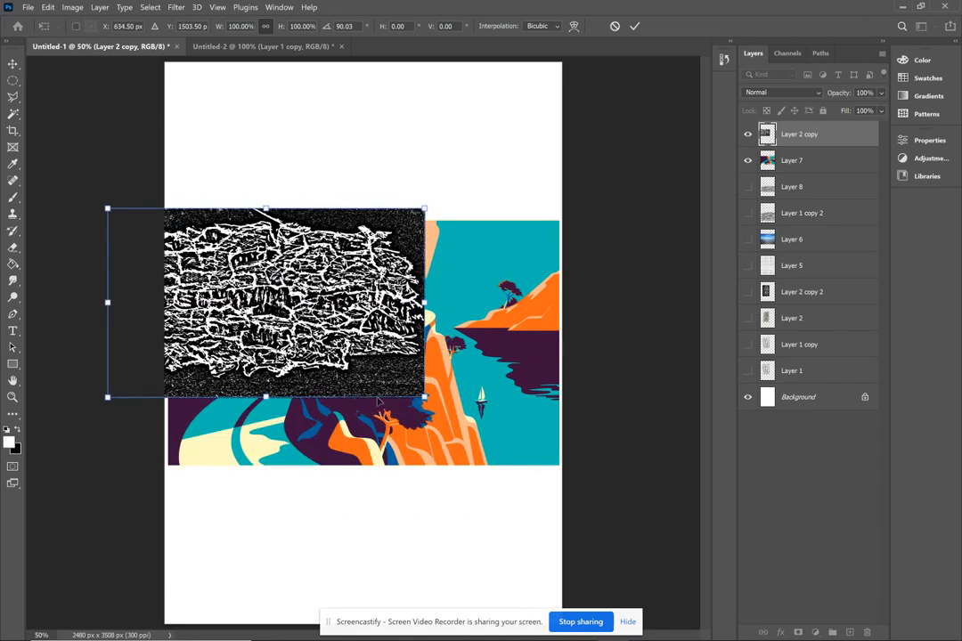
pyautogui.moveTo(424, 396); pyautogui.dragTo(533, 462)
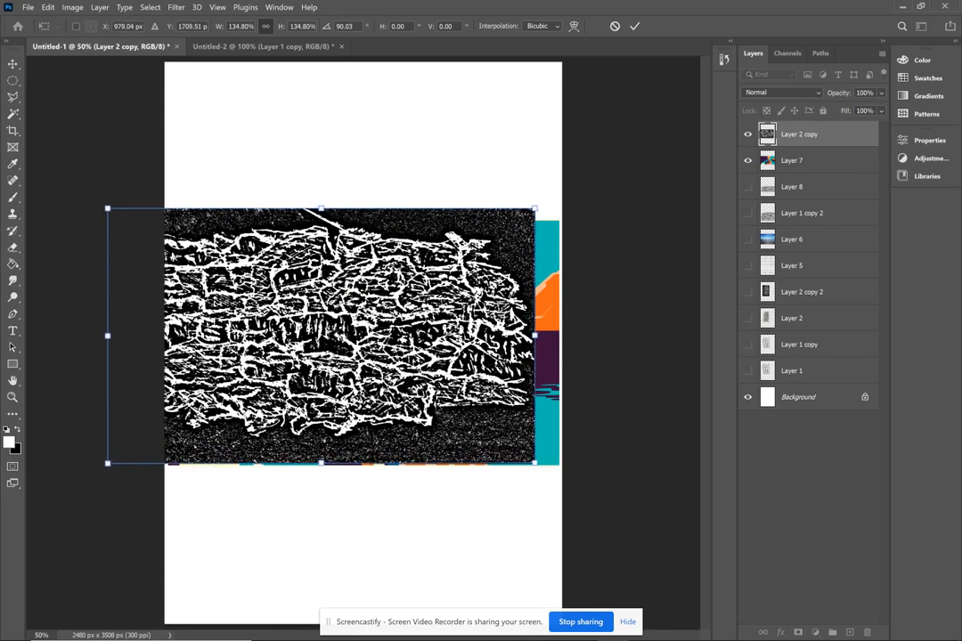
pyautogui.moveTo(382, 361); pyautogui.dragTo(252, 359)
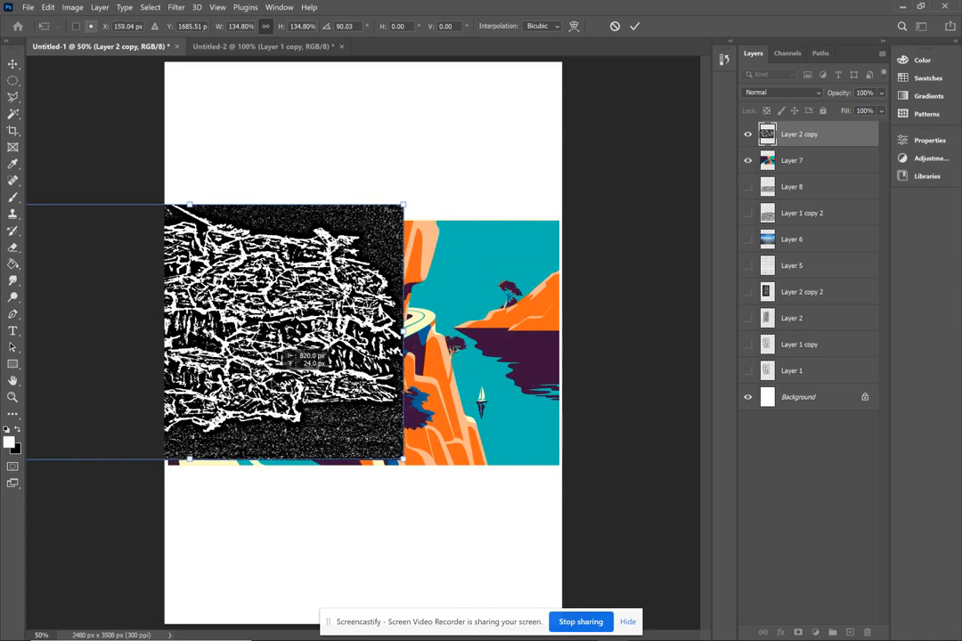
pyautogui.moveTo(403, 167); pyautogui.dragTo(366, 526)
pyautogui.moveTo(234, 287); pyautogui.dragTo(303, 267)
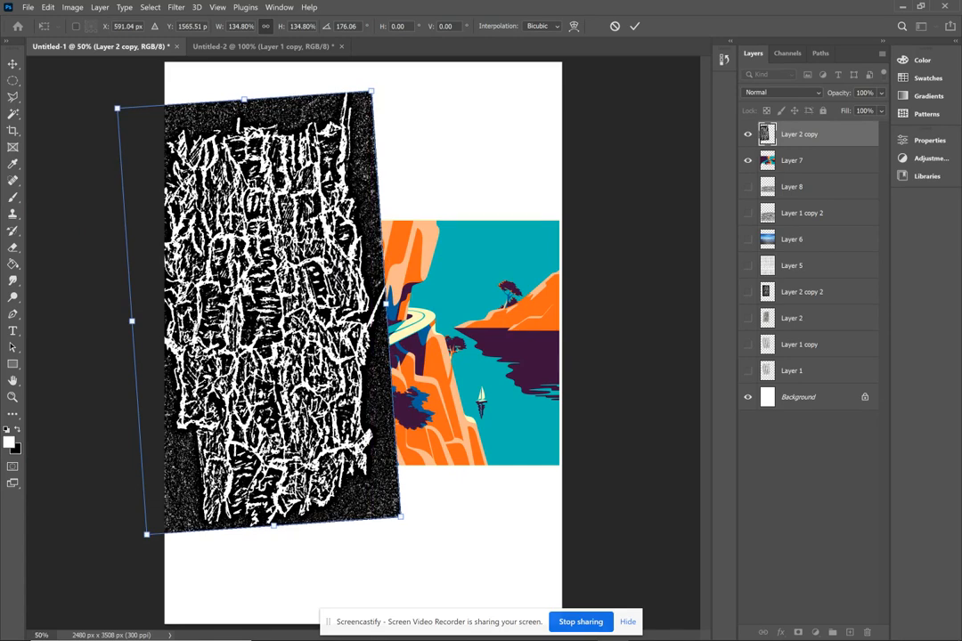
pyautogui.press('Return')
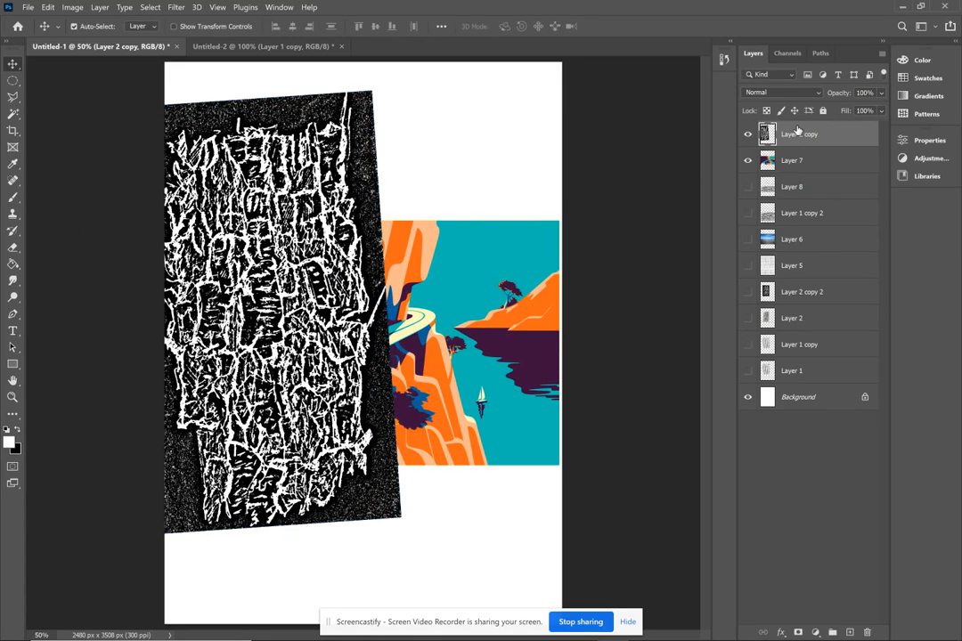
# - Duplicate the Layer 2 copy texture and move the duplicate over the right side of the illustration
pyautogui.rightClick(798, 133)
pyautogui.click(592, 142)
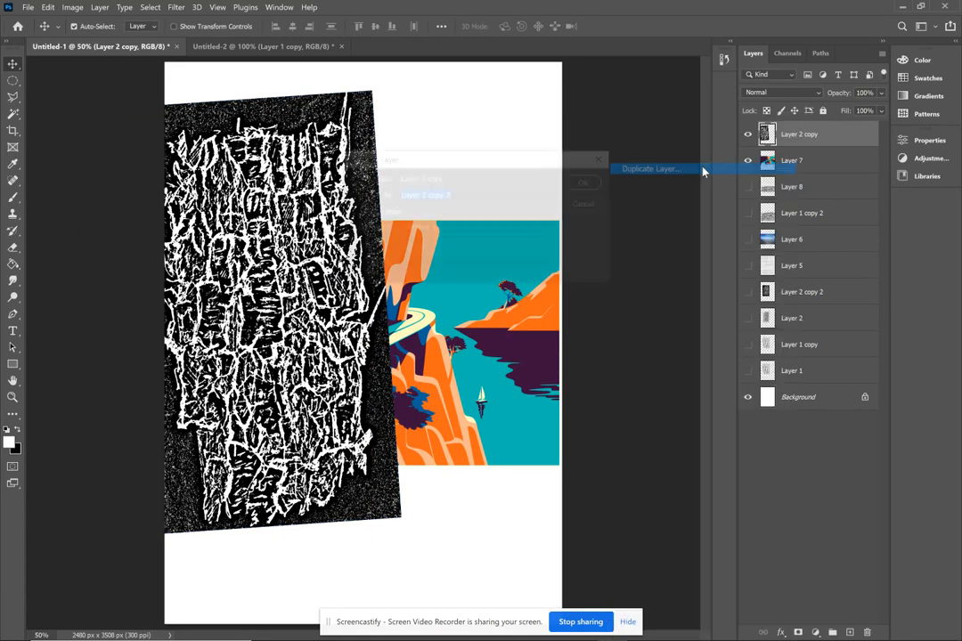
pyautogui.click(588, 181)
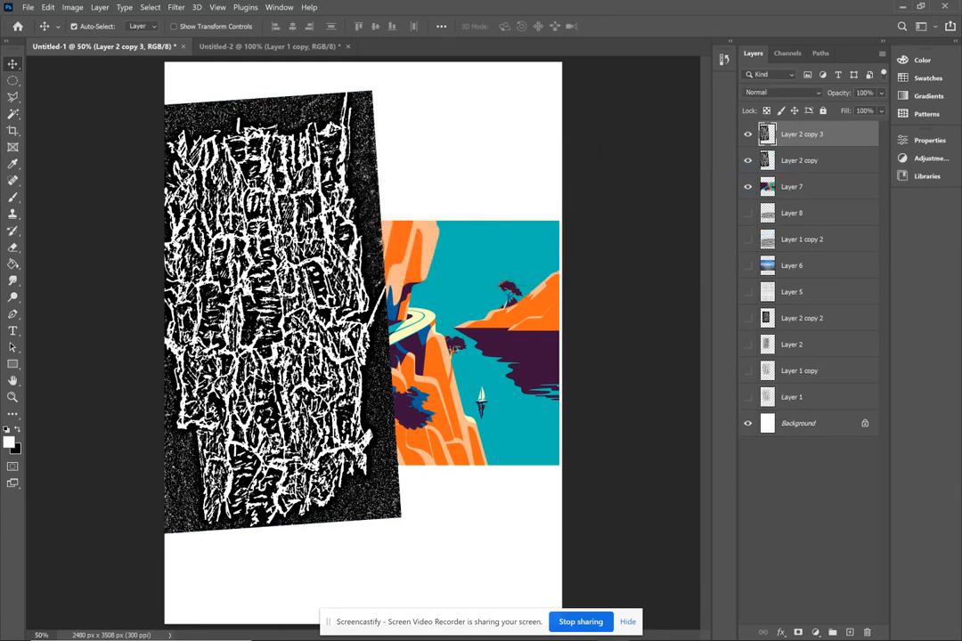
pyautogui.moveTo(327, 261); pyautogui.dragTo(598, 349)
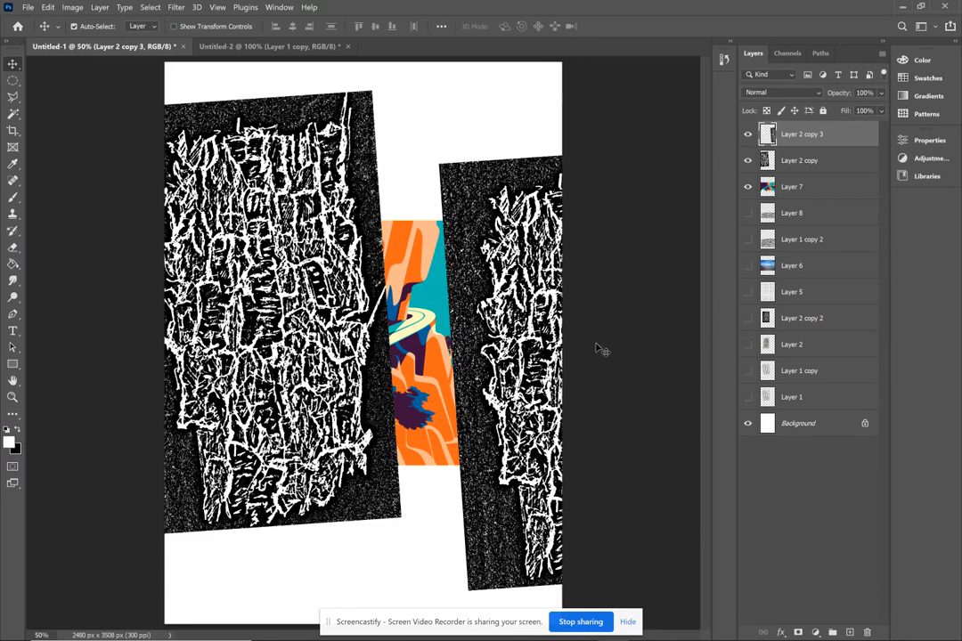
# - Hide both bark textures and select all dark purple areas of Layer 7 using the Magic Wand and Similar
pyautogui.click(747, 134)
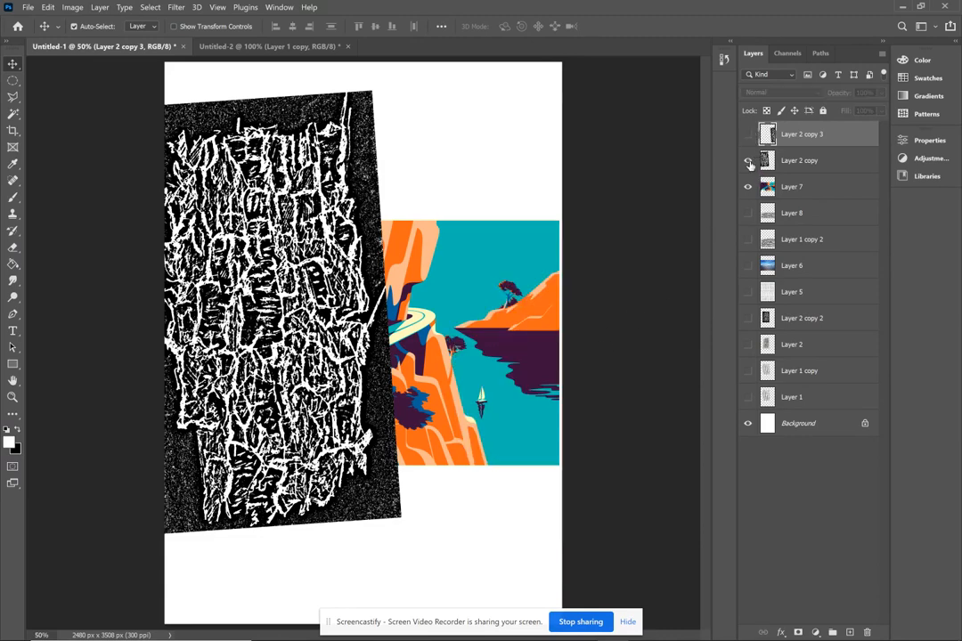
pyautogui.click(748, 161)
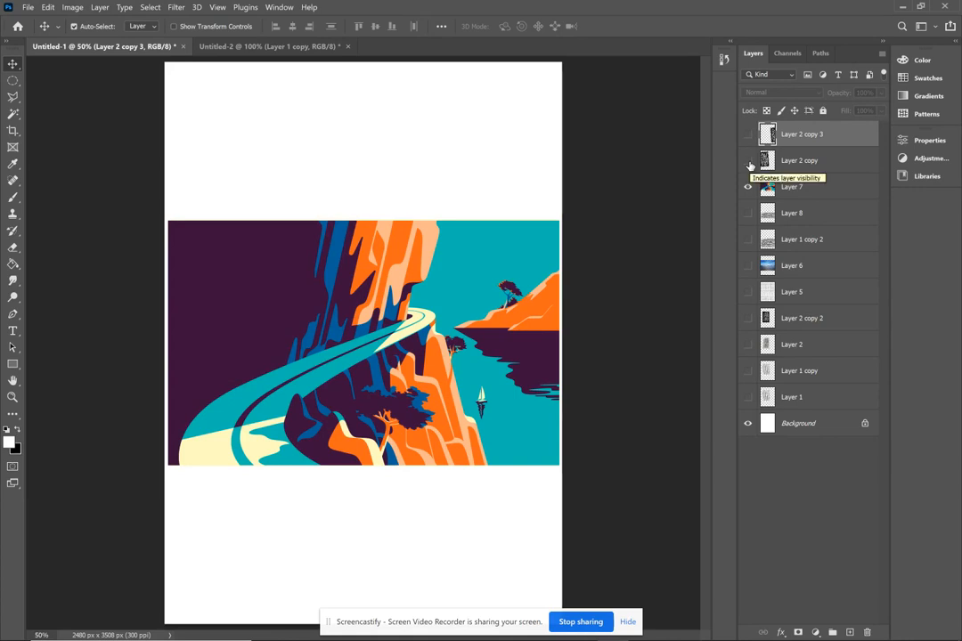
pyautogui.click(795, 189)
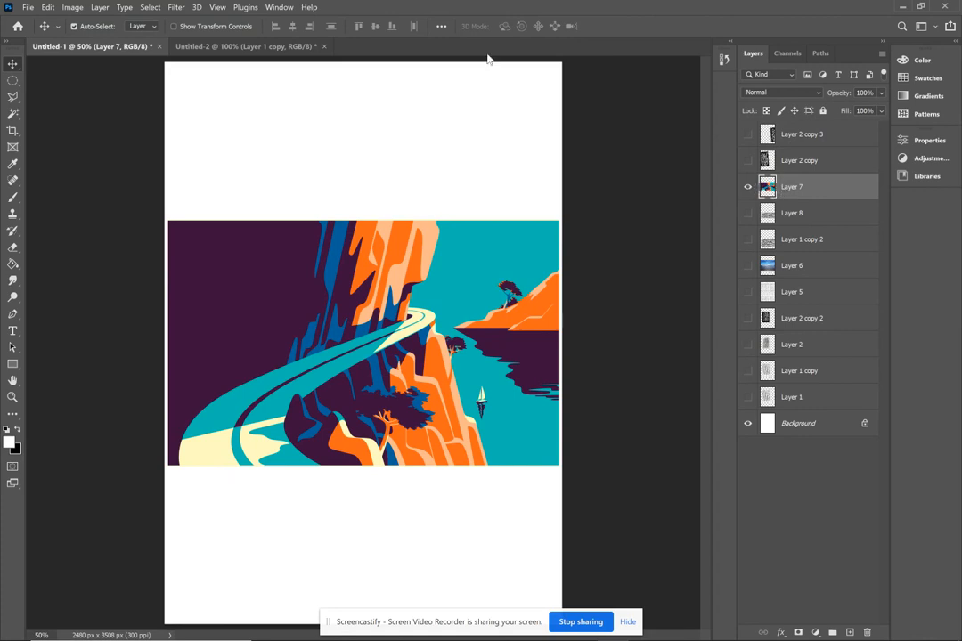
pyautogui.click(13, 111)
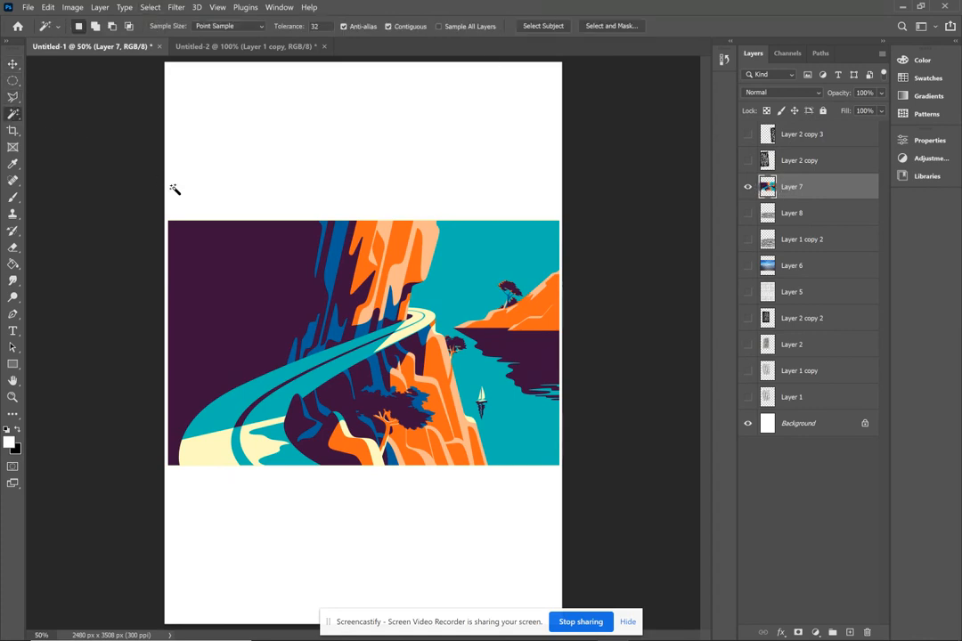
pyautogui.click(248, 272)
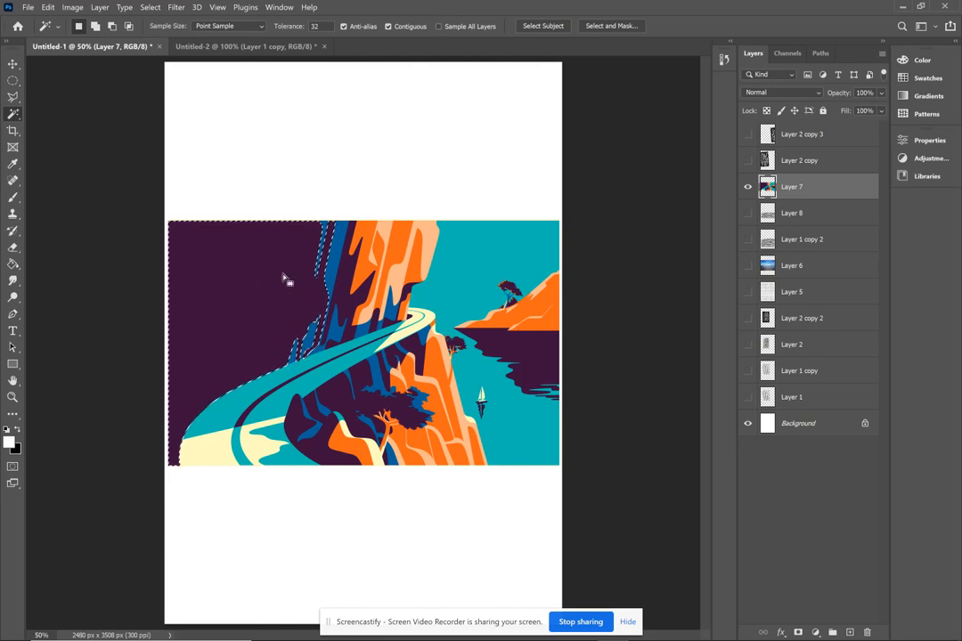
pyautogui.click(152, 7)
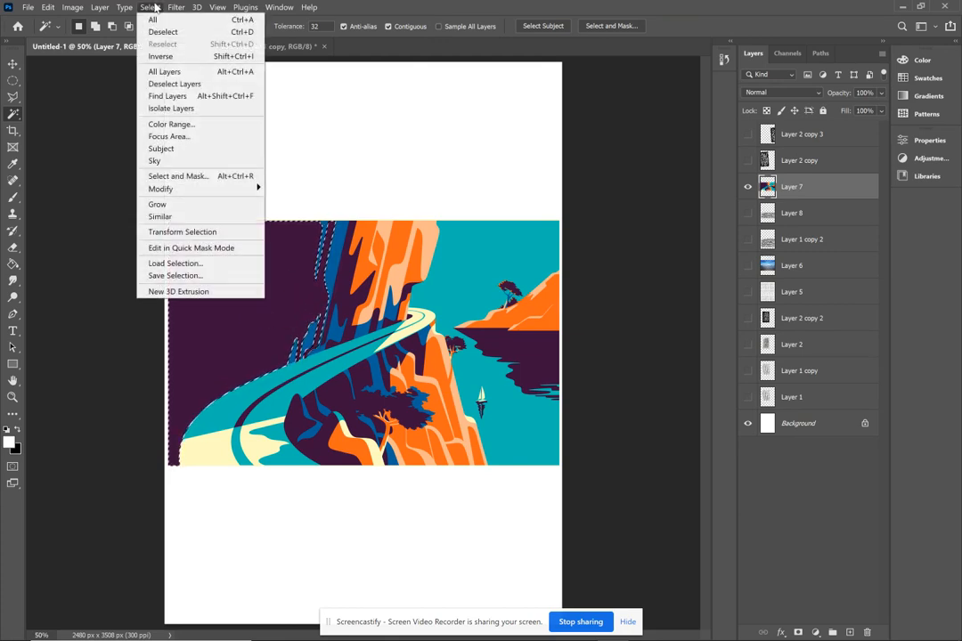
pyautogui.click(190, 218)
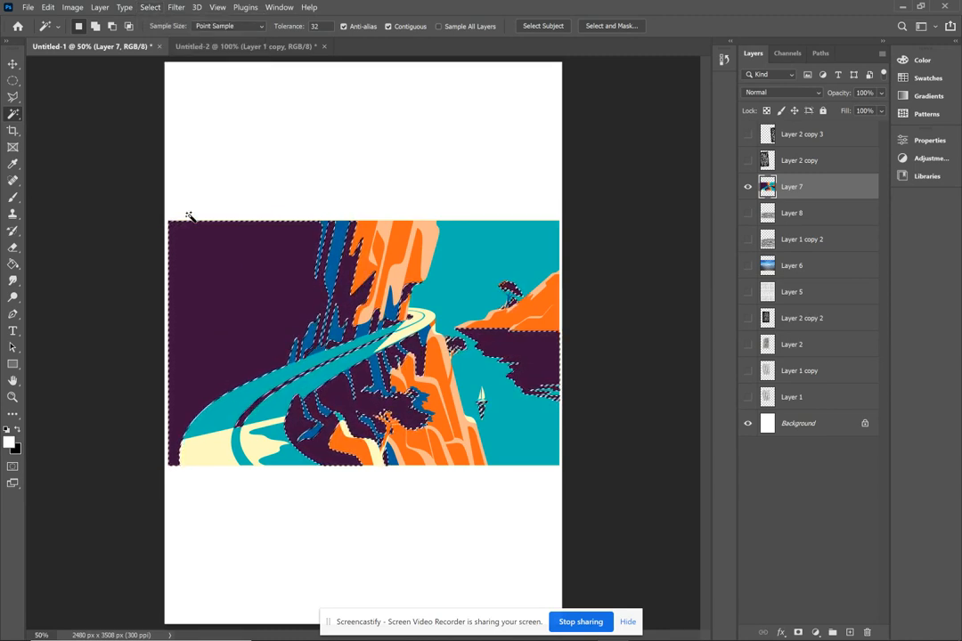
# - Show the Layer 2 copy texture and paste the part inside the purple-area selection onto a new layer
pyautogui.click(796, 166)
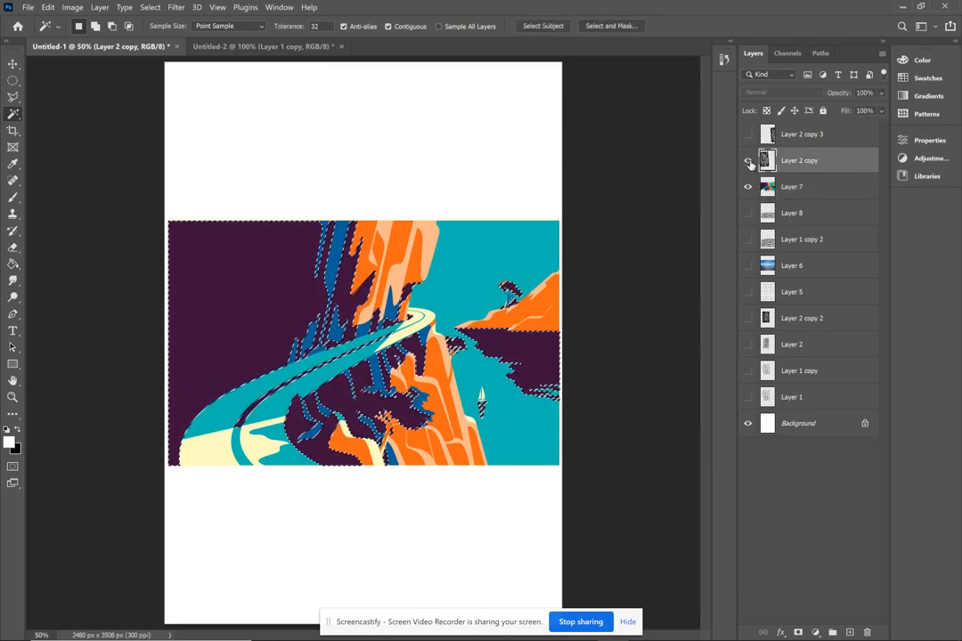
pyautogui.click(748, 161)
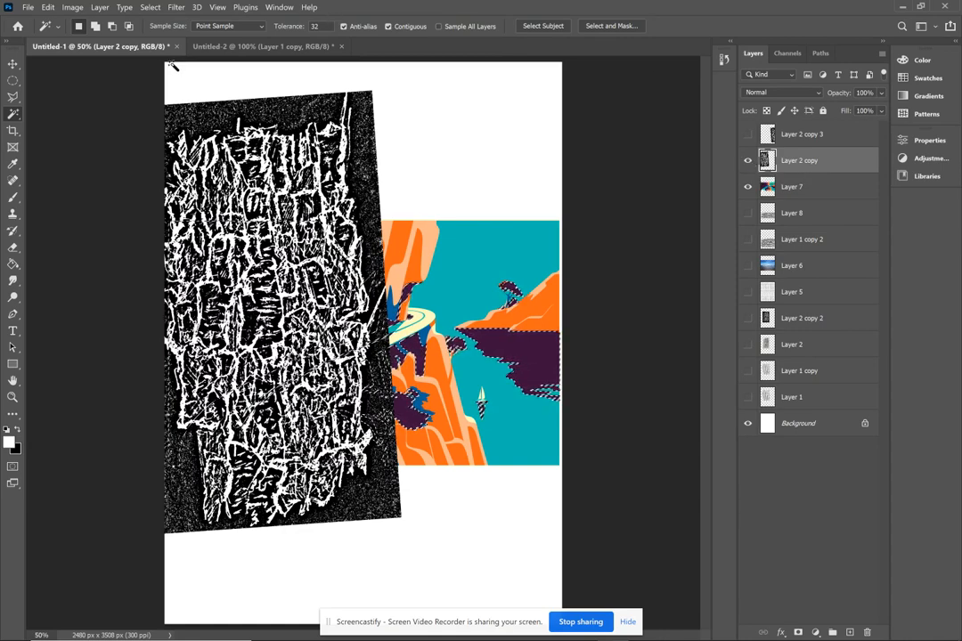
pyautogui.click(13, 65)
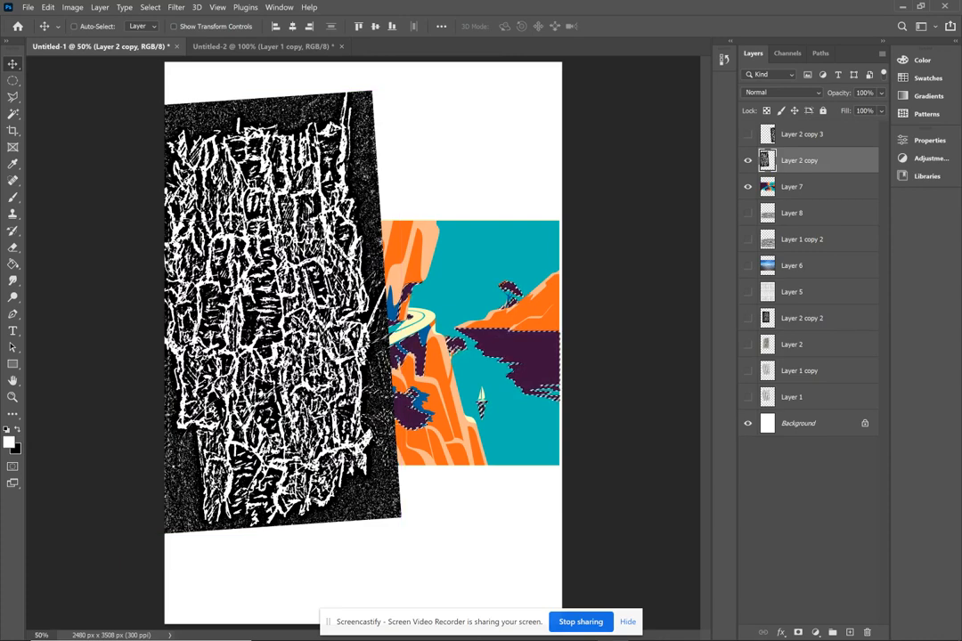
pyautogui.hotkey('ctrl', 'v')
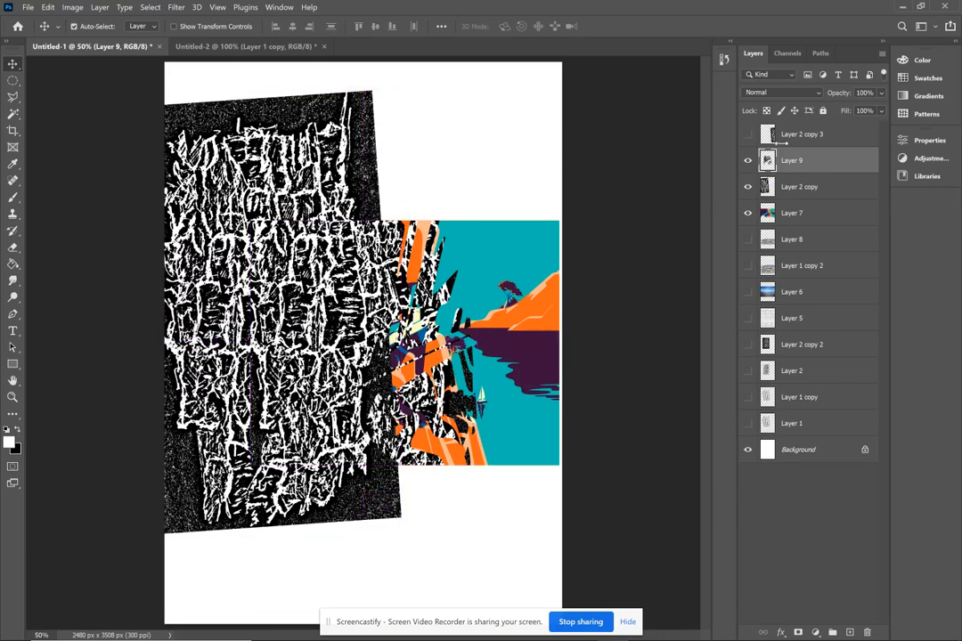
# - Make Layer 7 the active layer and hide Layer 2 copy 3, Layer 9 and Layer 2 copy above it
pyautogui.click(796, 135)
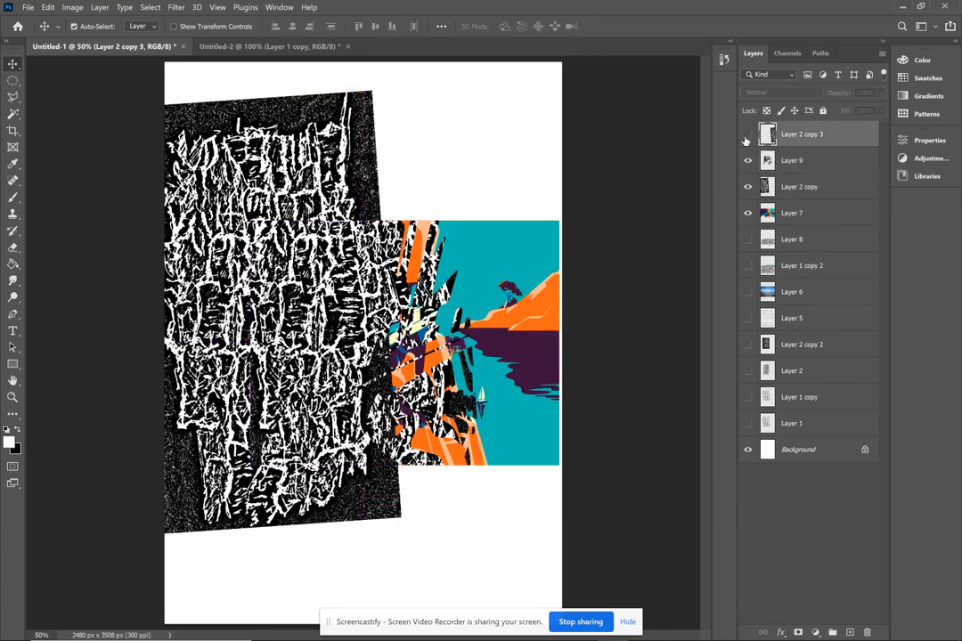
pyautogui.click(747, 134)
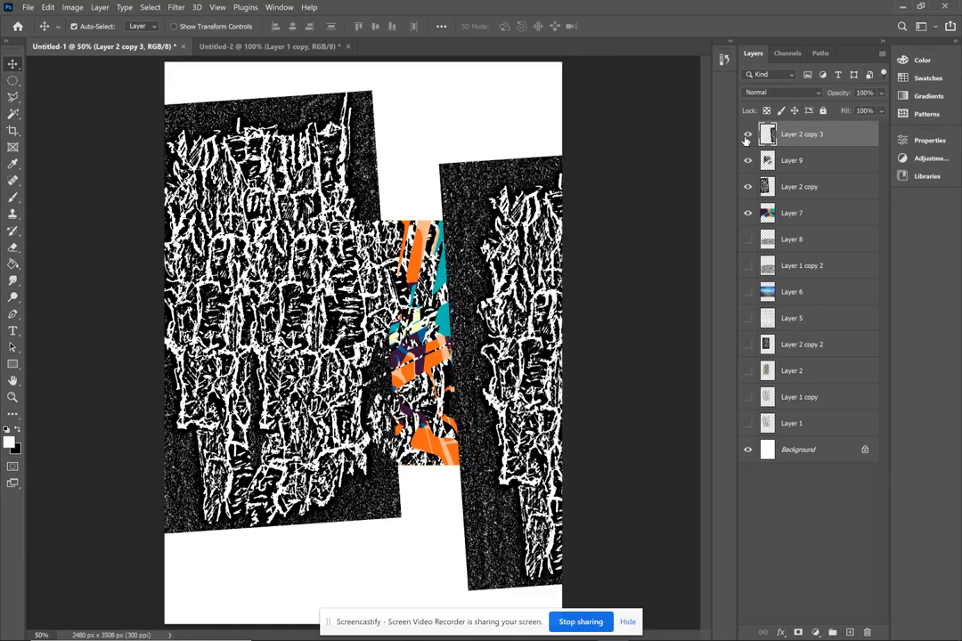
pyautogui.click(790, 221)
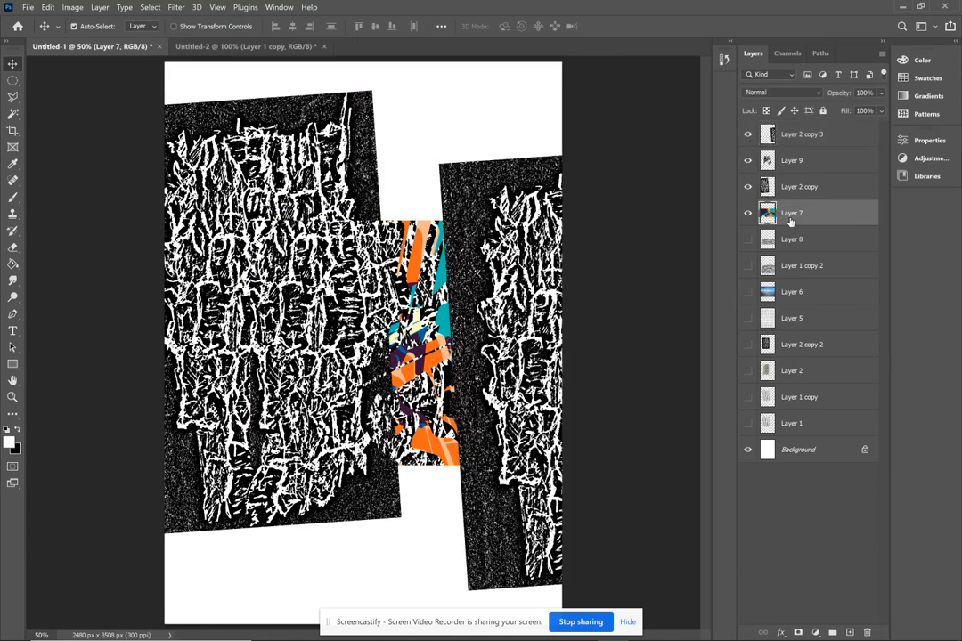
pyautogui.click(748, 134)
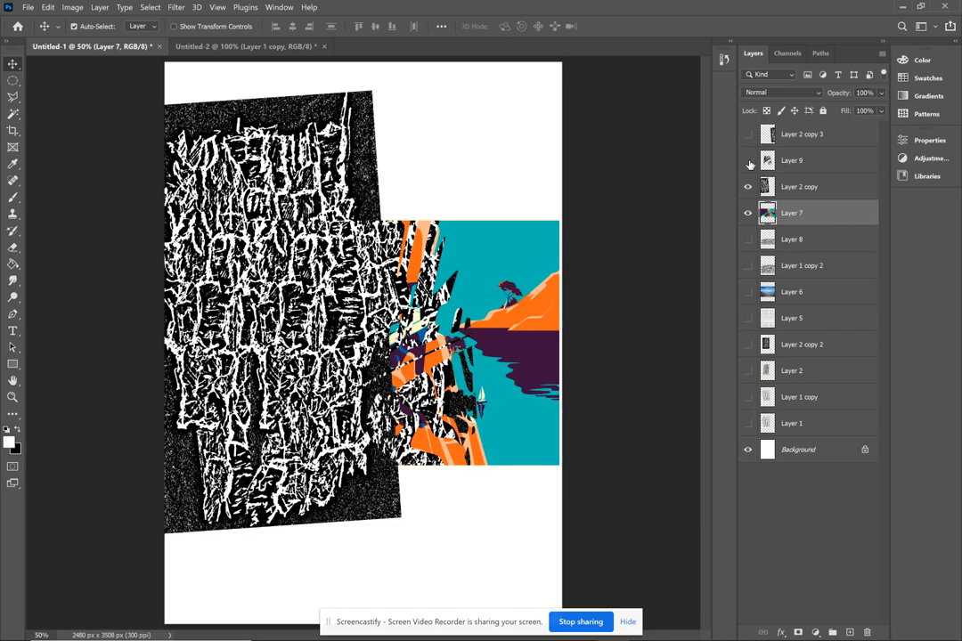
pyautogui.click(749, 161)
pyautogui.click(748, 187)
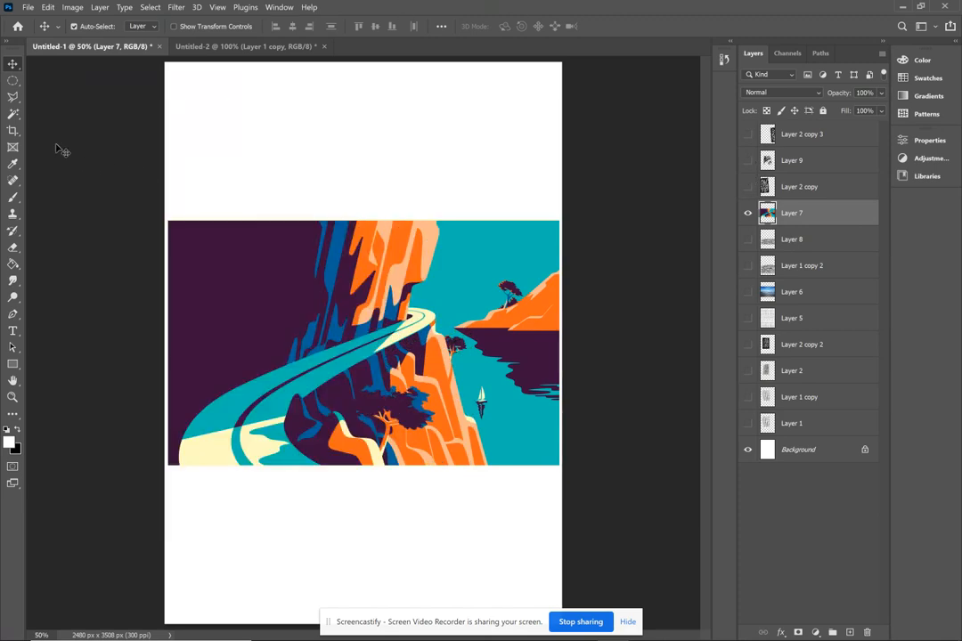
# - Select the purple water in Layer 7 with the Magic Wand and extend the selection to all matching purple areas using Similar
pyautogui.click(14, 113)
pyautogui.click(515, 356)
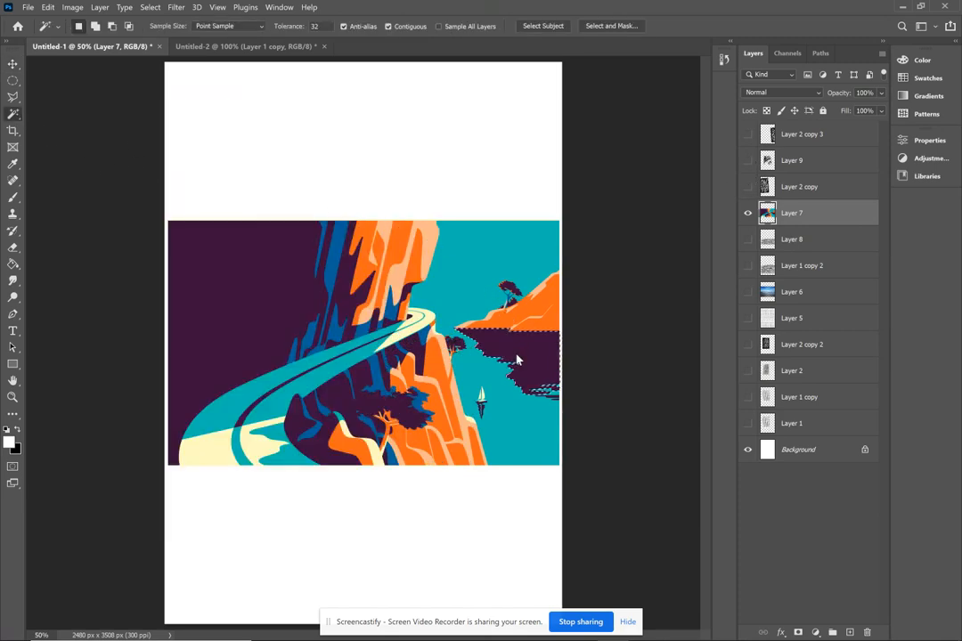
pyautogui.click(149, 7)
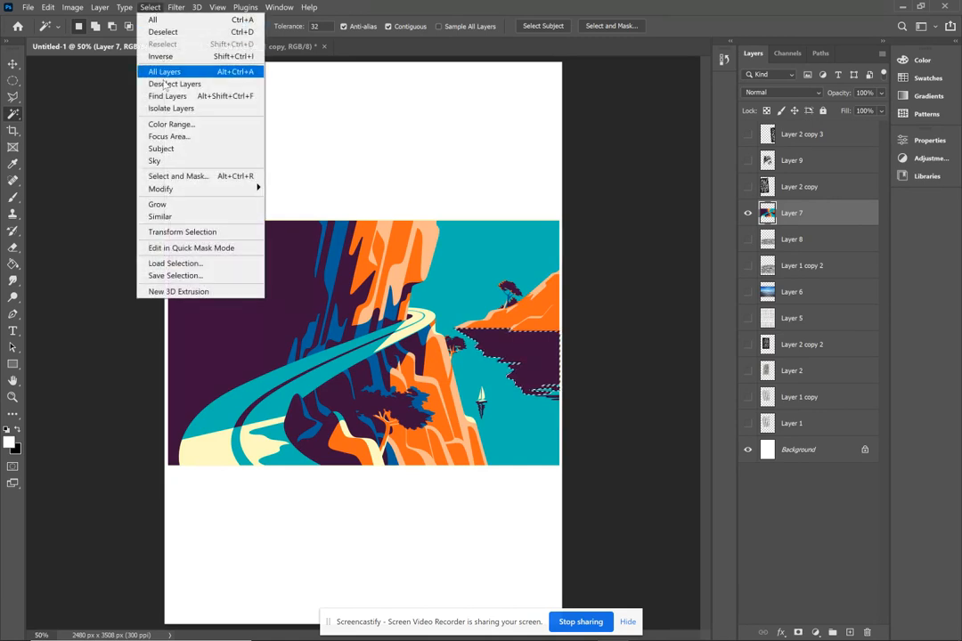
pyautogui.click(176, 218)
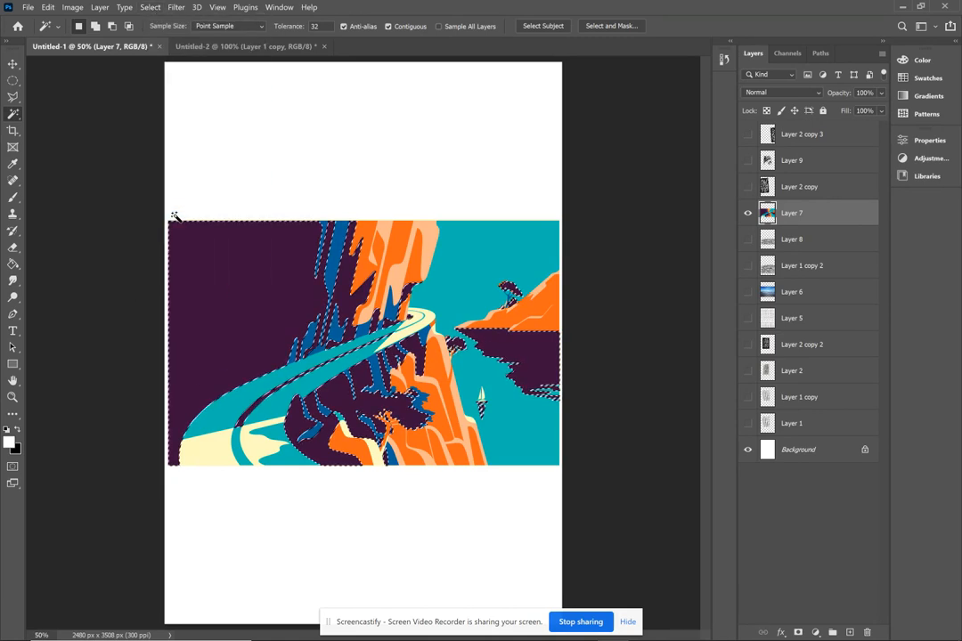
# - Show the Layer 2 copy 3 texture and copy the part inside the purple-area selection onto a new layer
pyautogui.click(795, 139)
pyautogui.click(748, 135)
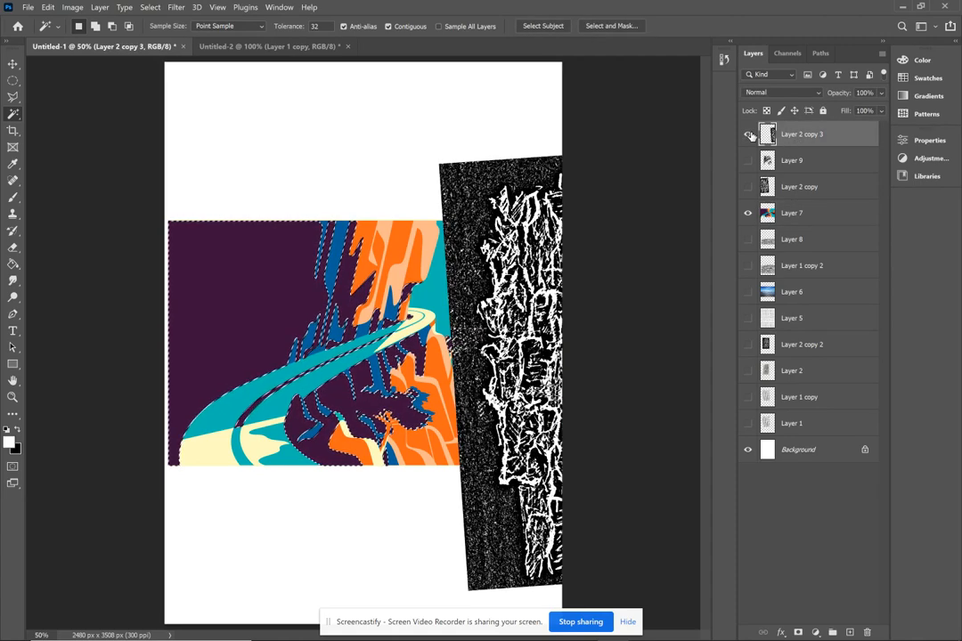
pyautogui.click(826, 223)
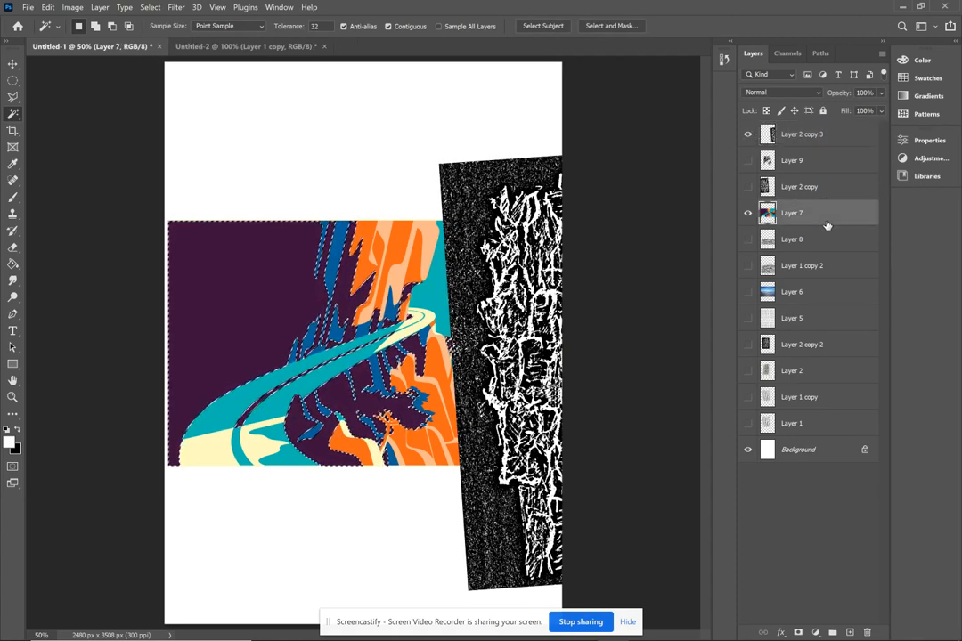
pyautogui.click(806, 141)
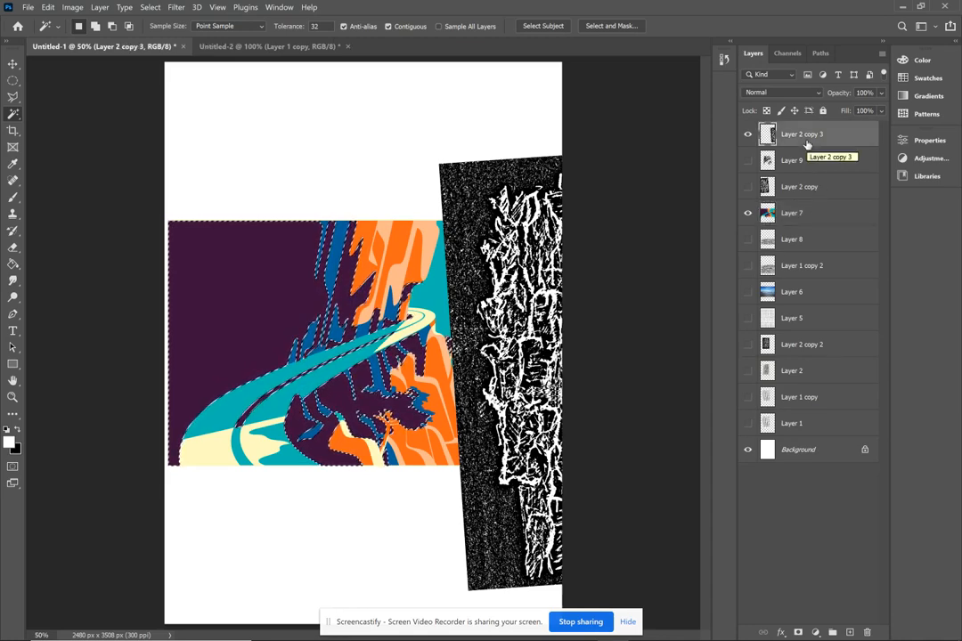
pyautogui.hotkey('ctrl', 'j')
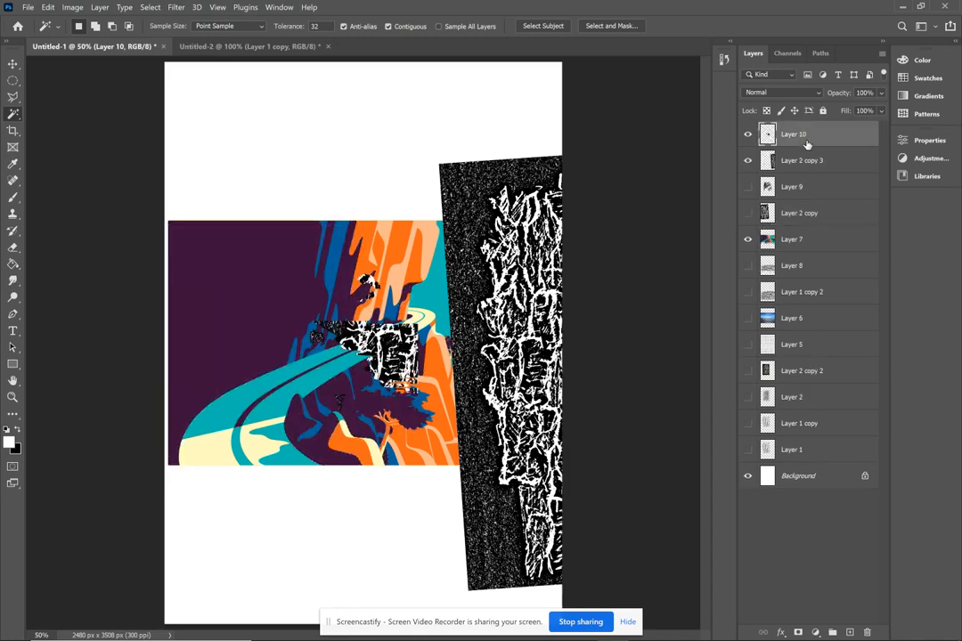
# - Hide Layer 2 copy 3 and move the Layer 10 texture cutout to fit the purple water and distant tree
pyautogui.click(749, 161)
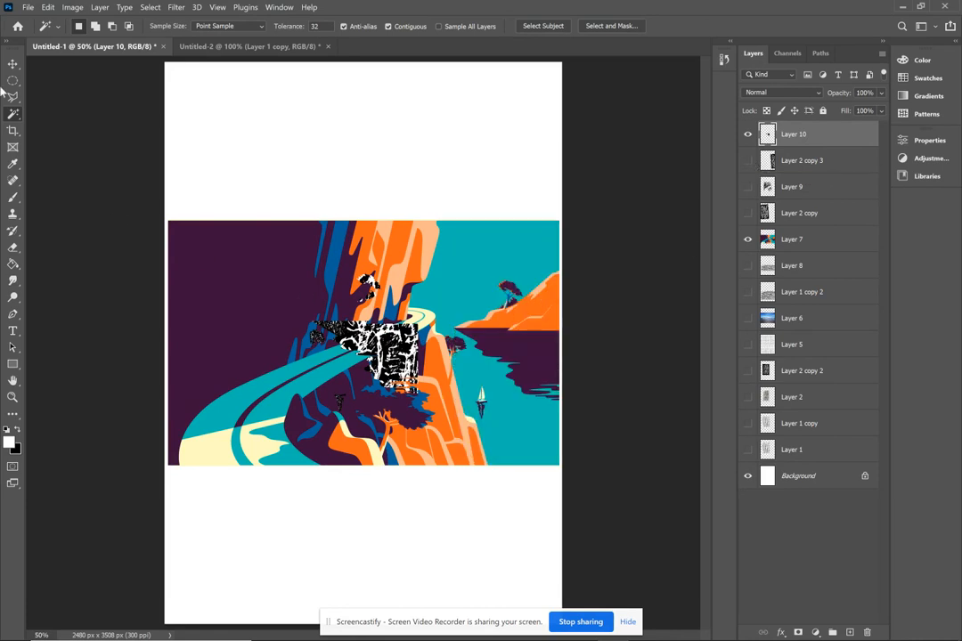
pyautogui.click(13, 63)
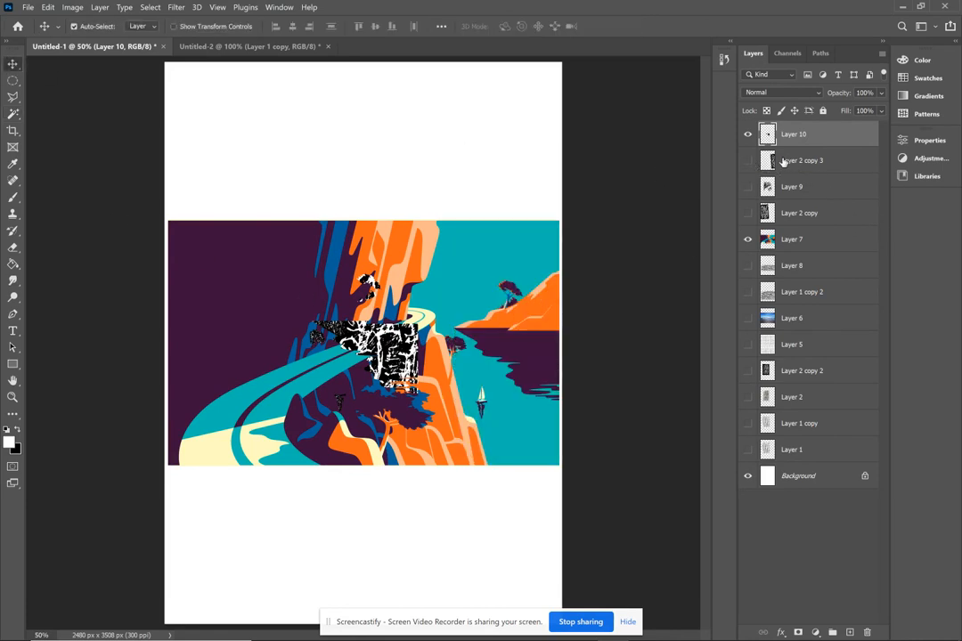
pyautogui.moveTo(398, 318); pyautogui.dragTo(538, 326)
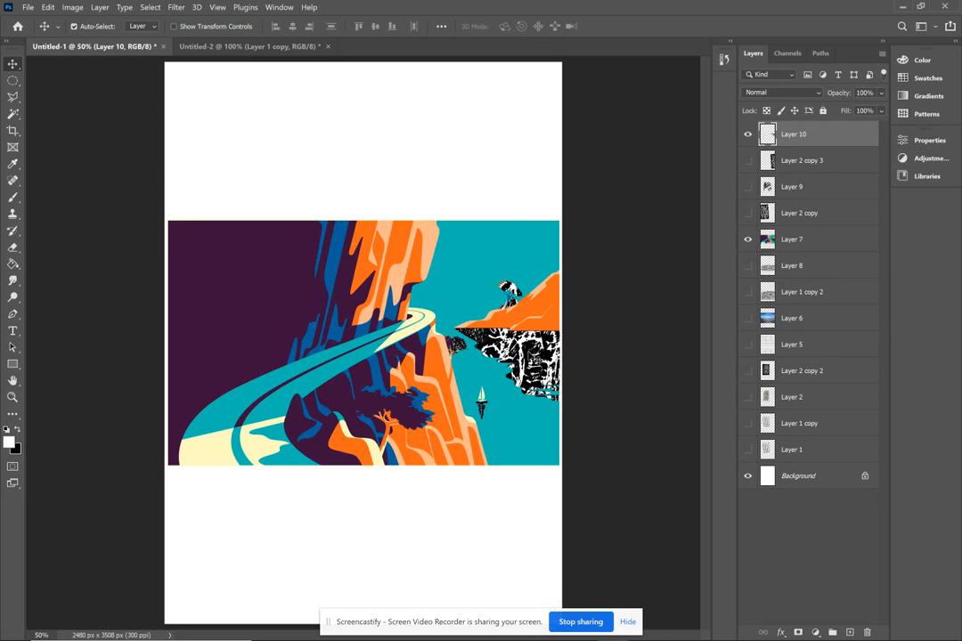
# - Show Layer 9 and move its texture cutout to fit the dark purple cliff on the illustration's left side
pyautogui.click(748, 187)
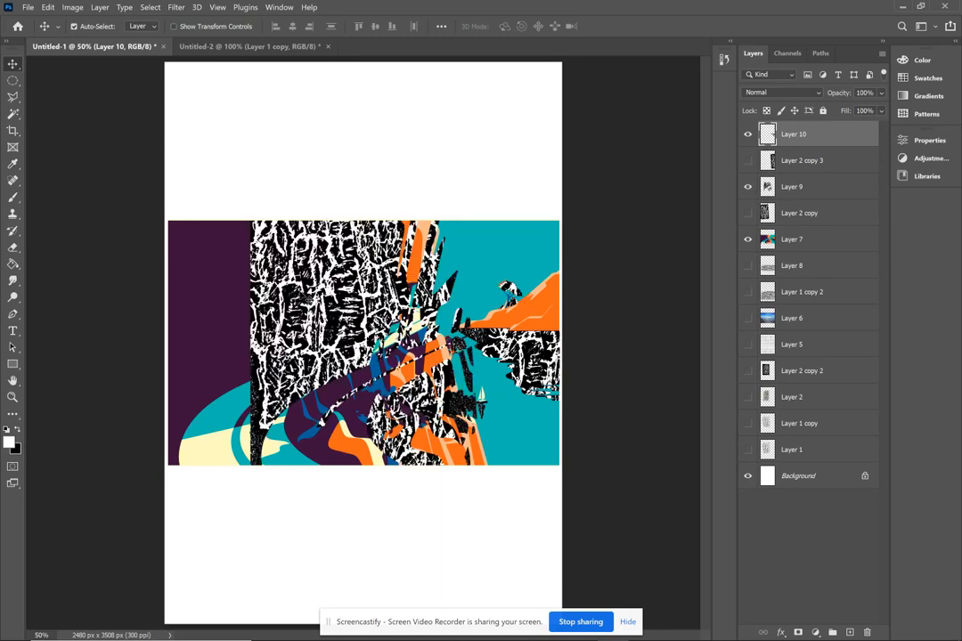
pyautogui.click(260, 250)
pyautogui.moveTo(331, 291); pyautogui.dragTo(248, 290)
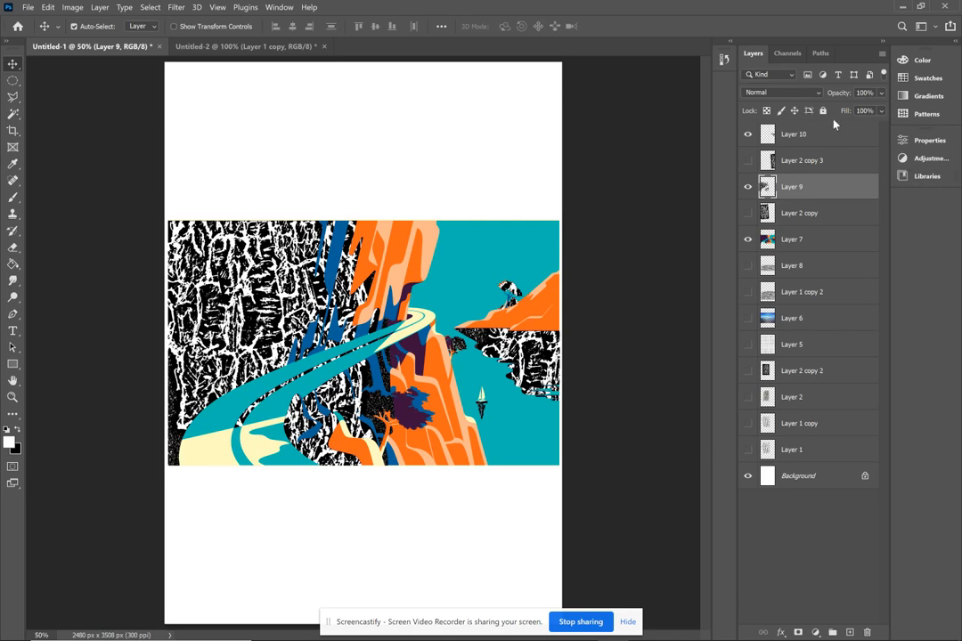
# - Try blend modes including Lighten, Vivid Light and Difference on Layer 9, and return it to Normal
pyautogui.click(817, 93)
pyautogui.click(795, 116)
pyautogui.press('Down')
pyautogui.press('Down')
pyautogui.press('Down')
pyautogui.press('Down')
pyautogui.press('Down')
pyautogui.press('Down')
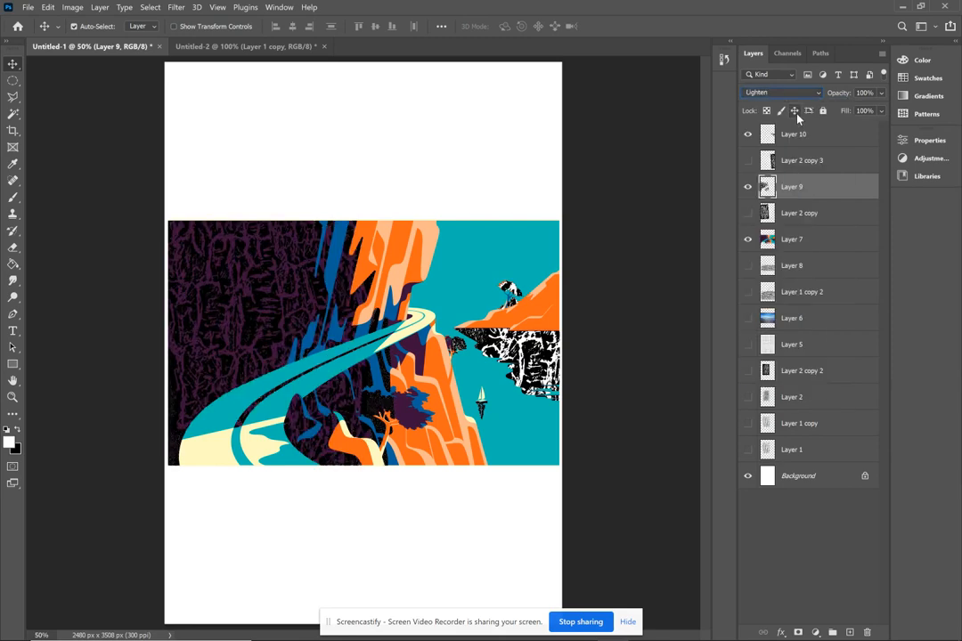
pyautogui.press('Down')
pyautogui.press('Down')
pyautogui.press('Down')
pyautogui.press('Down')
pyautogui.press('Down')
pyautogui.press('Down')
pyautogui.press('Down')
pyautogui.press('Down')
pyautogui.press('Down')
pyautogui.press('Down')
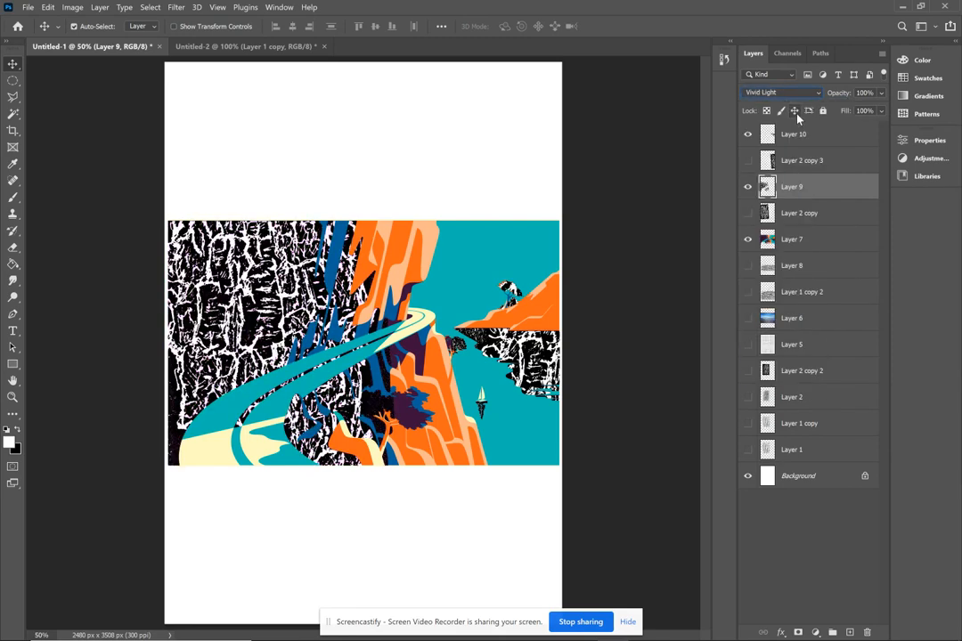
pyautogui.press('Down')
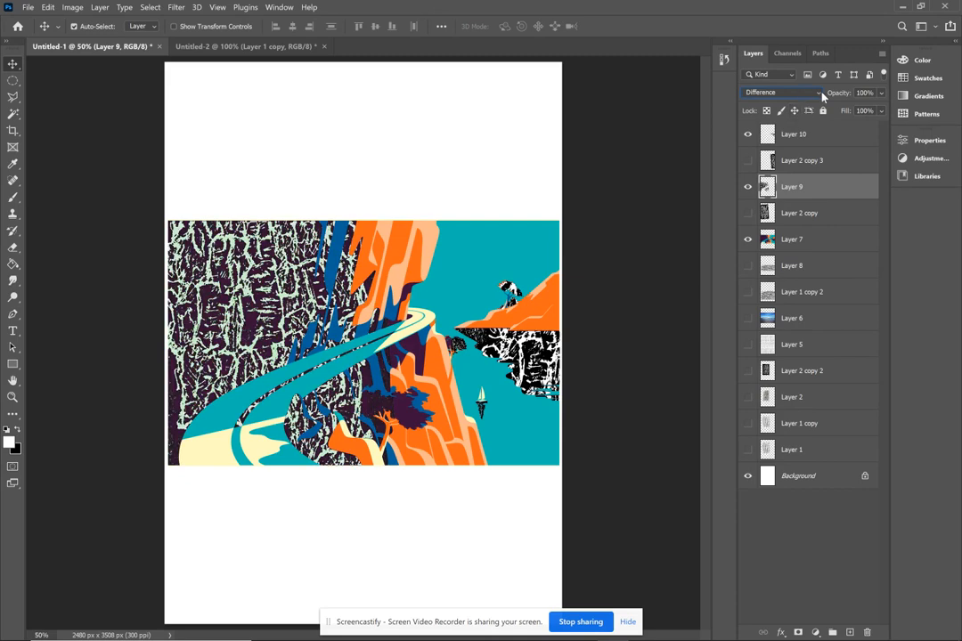
pyautogui.click(822, 95)
pyautogui.click(798, 100)
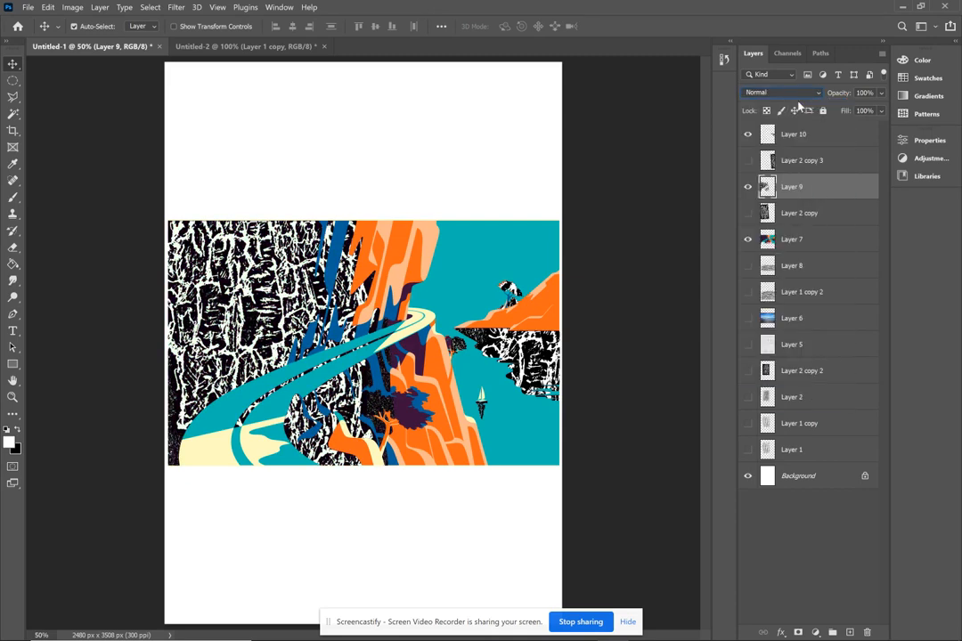